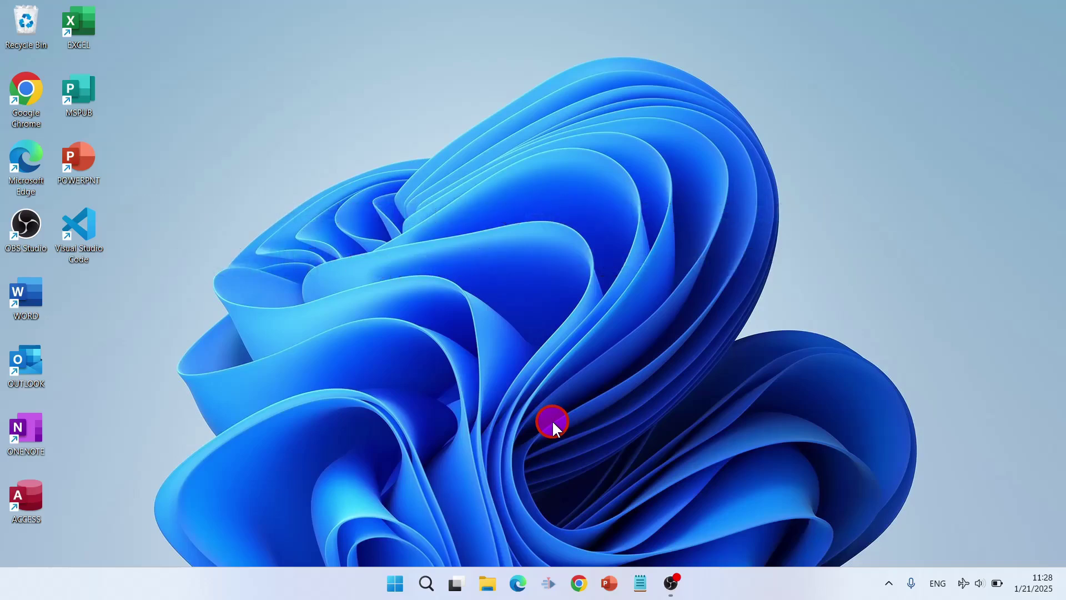
# - Search Google in Chrome for 'nodejs download'
pyautogui.click(579, 584)
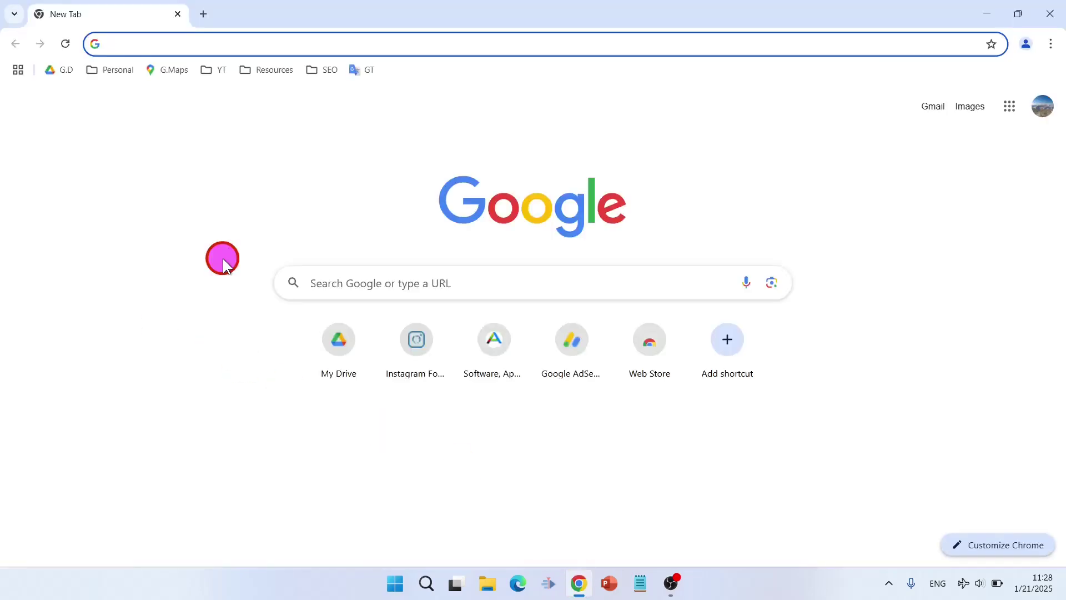
pyautogui.write('nodejs ')
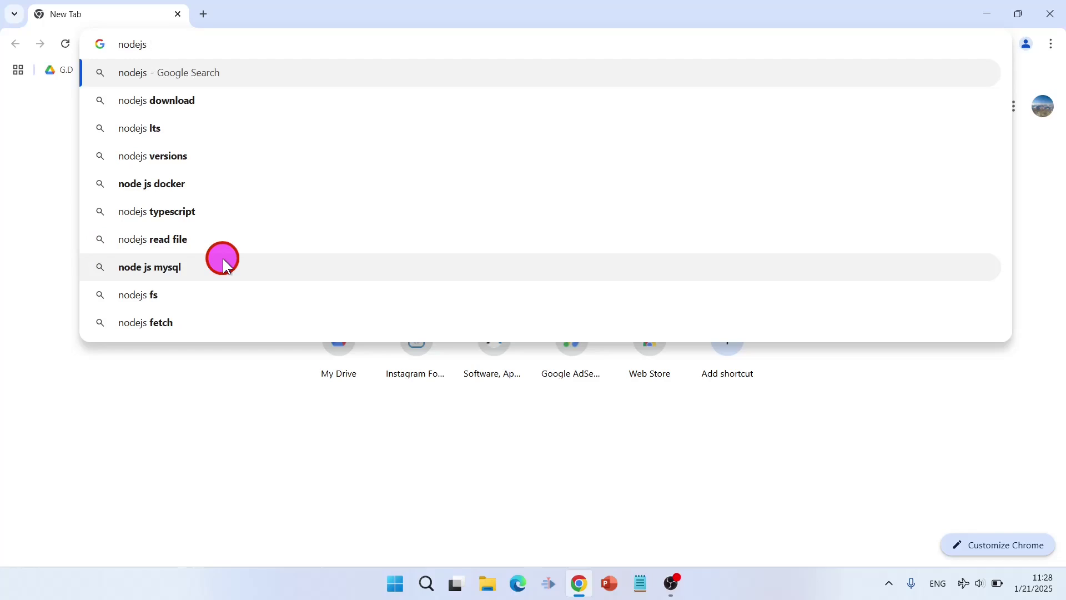
pyautogui.write('download')
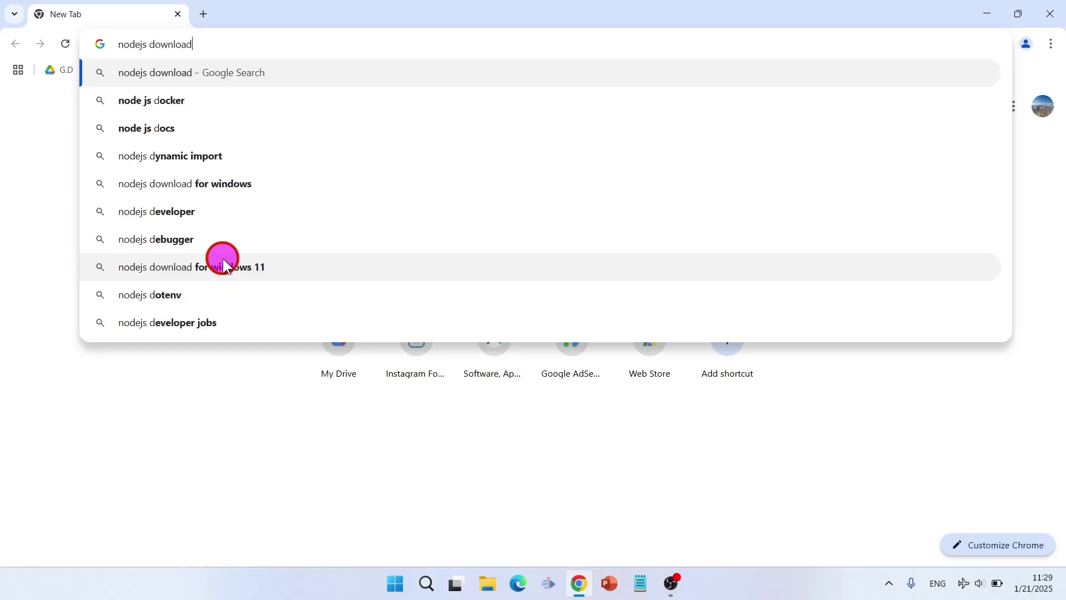
pyautogui.press('Return')
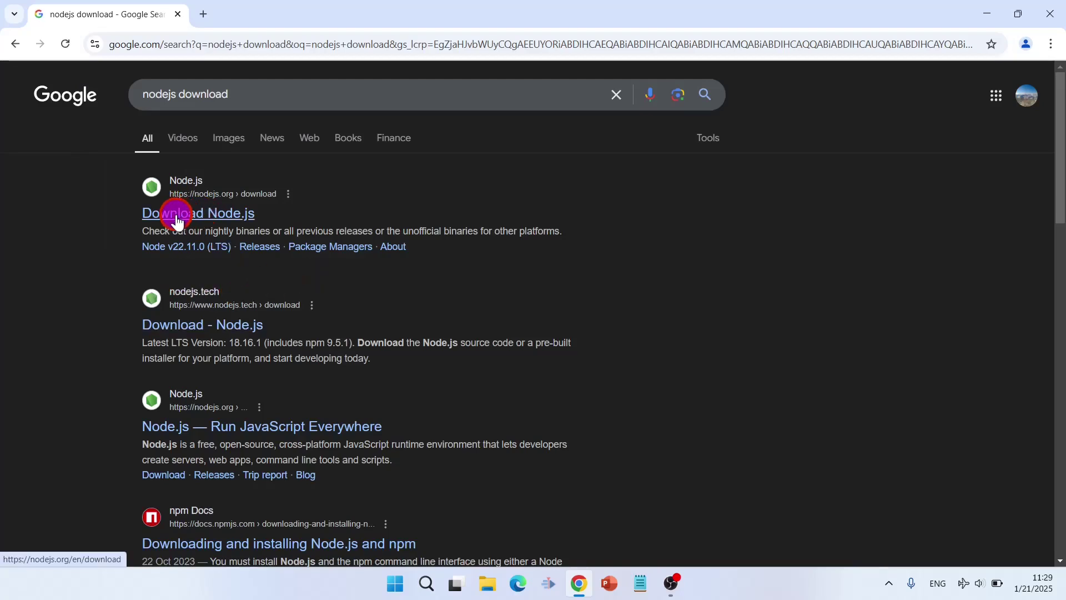
# - Open the nodejs.org Download Node.js page and scroll to the prebuilt installer section
pyautogui.click(203, 205)
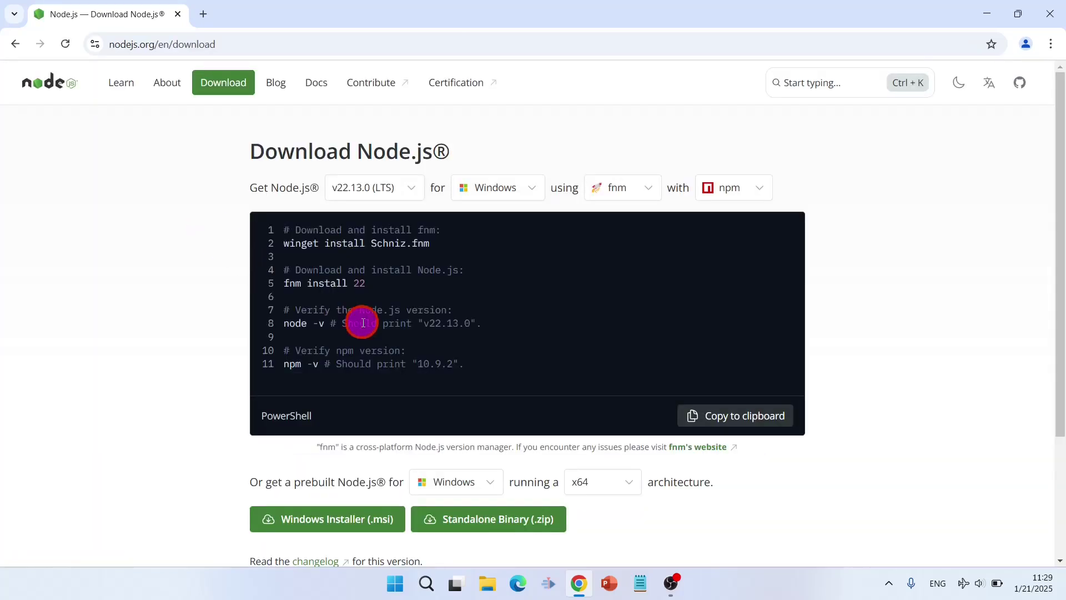
pyautogui.scroll(-3, 234, 318)
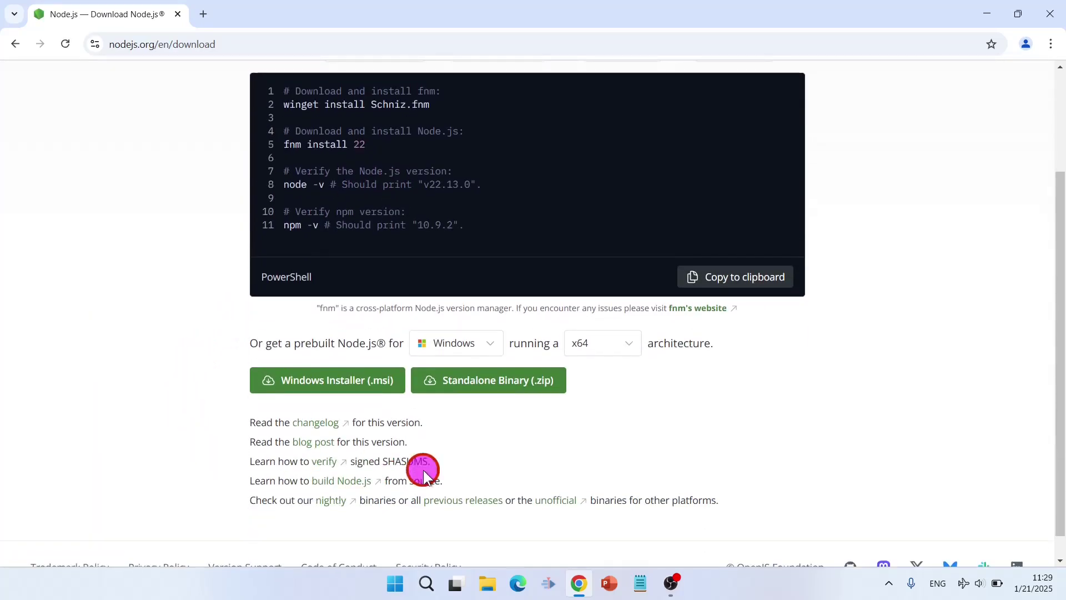
pyautogui.scroll(-1, 467, 422)
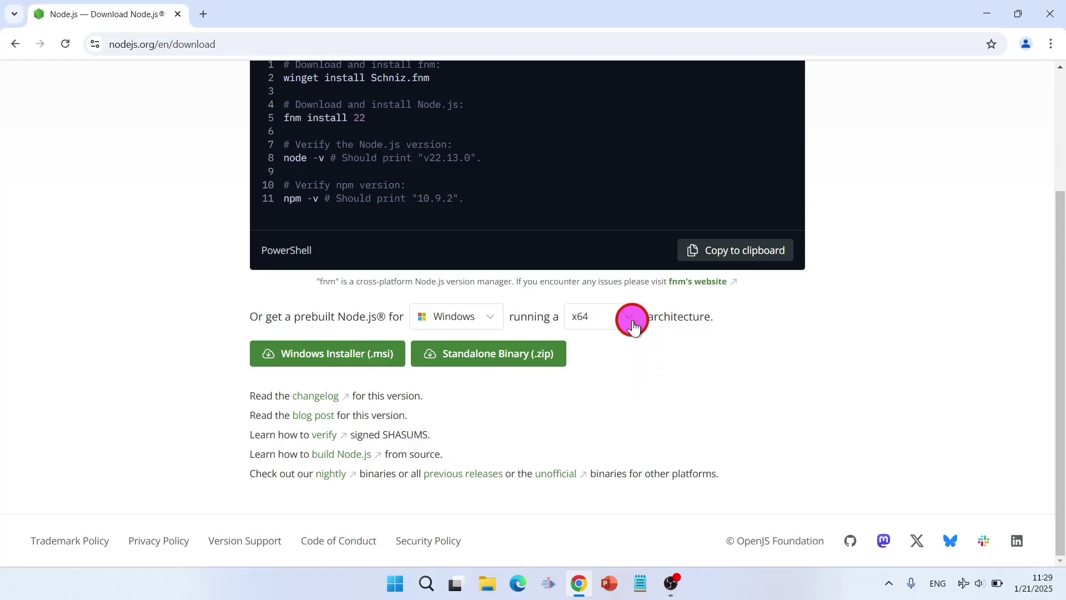
# - Confirm the prebuilt dropdowns are set to Windows and x64
pyautogui.click(492, 321)
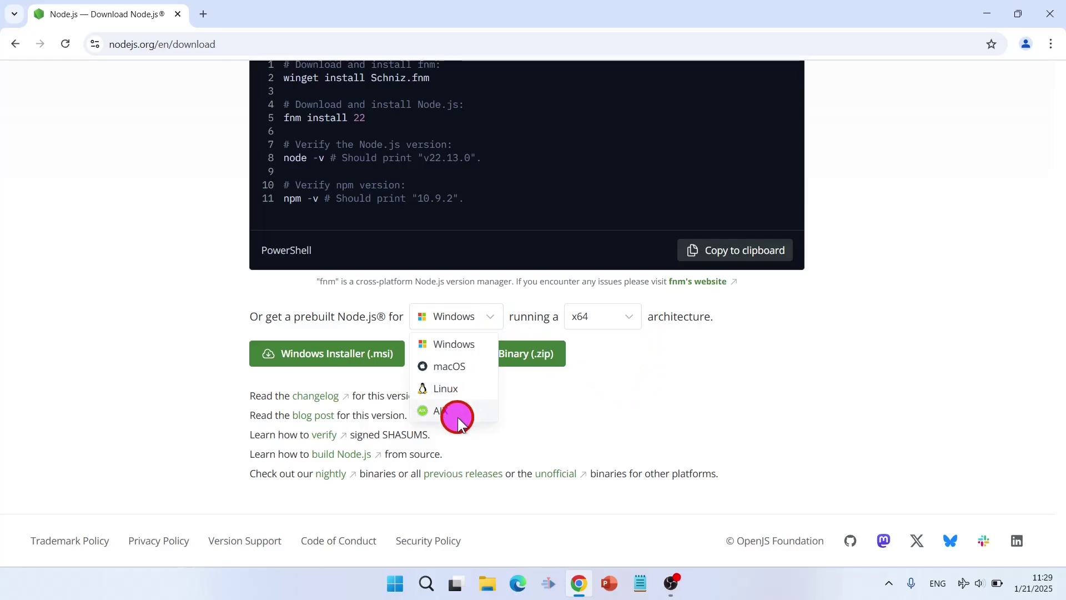
pyautogui.click(477, 319)
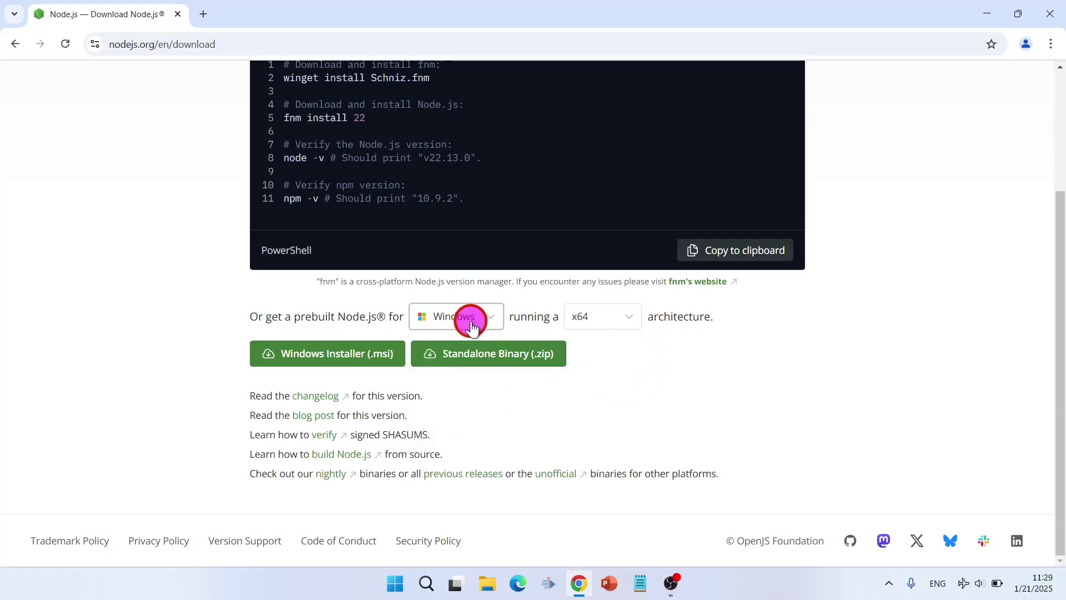
pyautogui.click(632, 322)
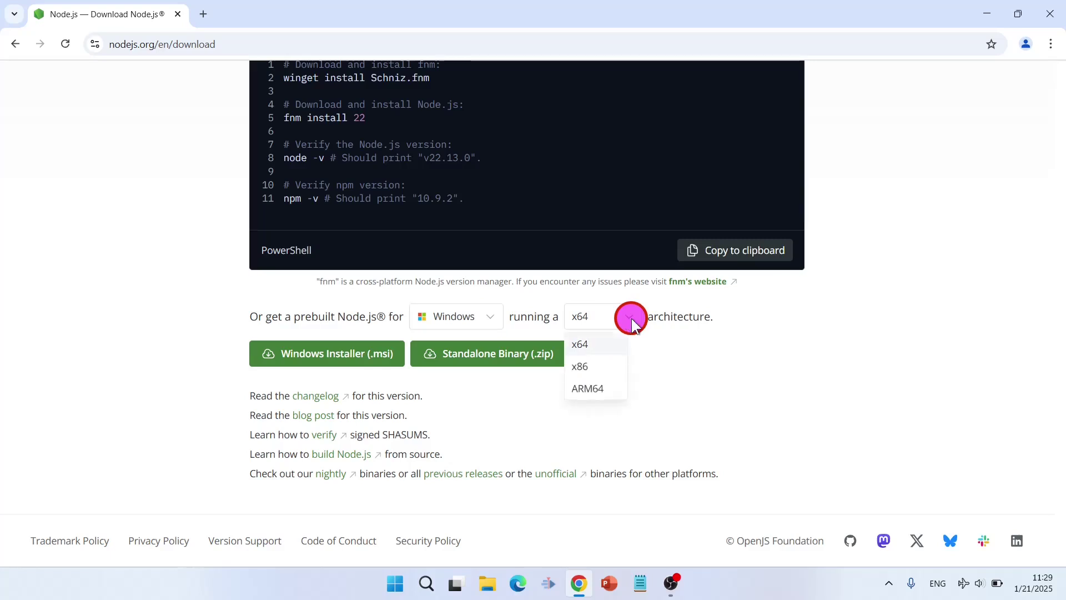
pyautogui.click(632, 321)
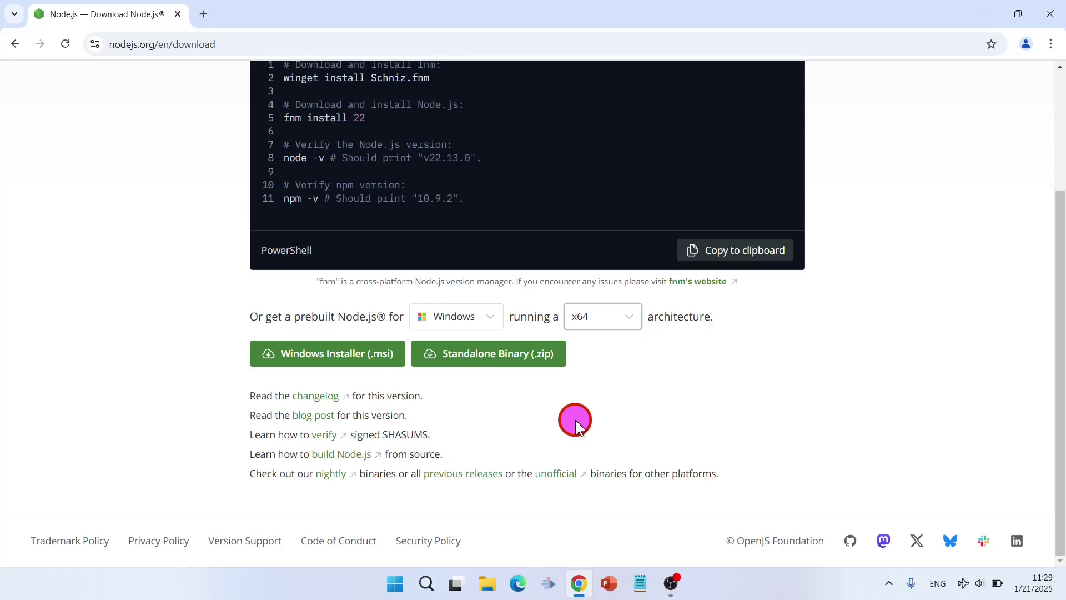
# - Check Settings > System > About to confirm a 64-bit OS on an x64-based processor
pyautogui.press('super+i')
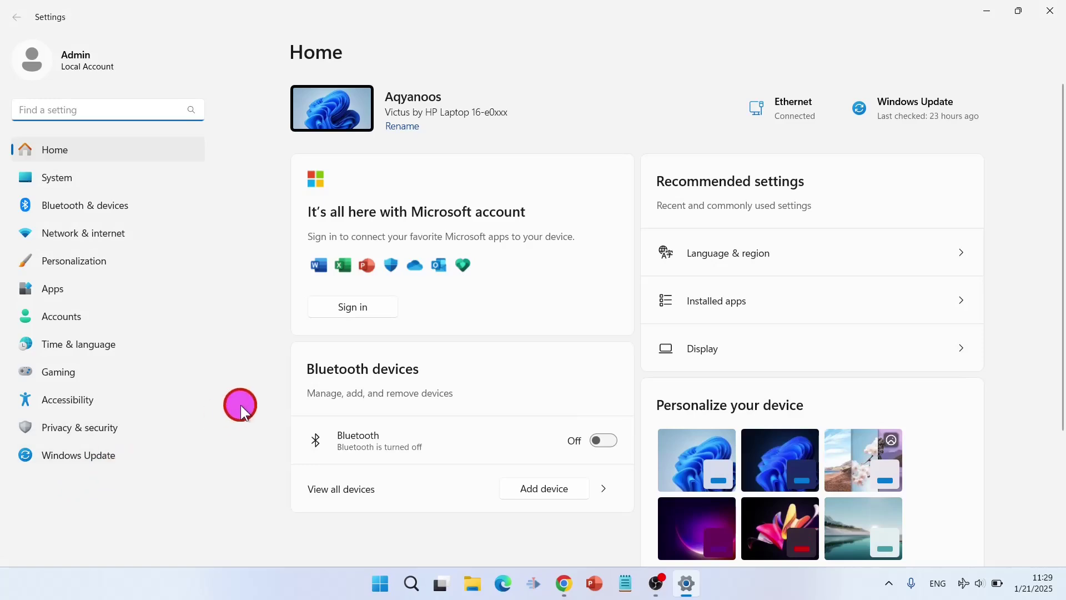
pyautogui.click(80, 177)
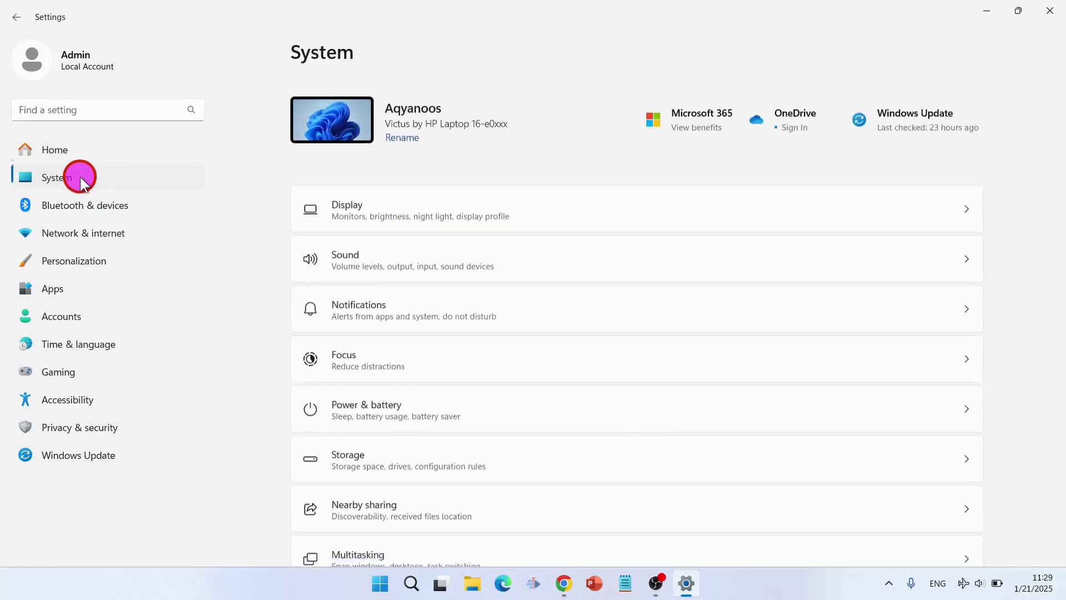
pyautogui.scroll(-10, 423, 382)
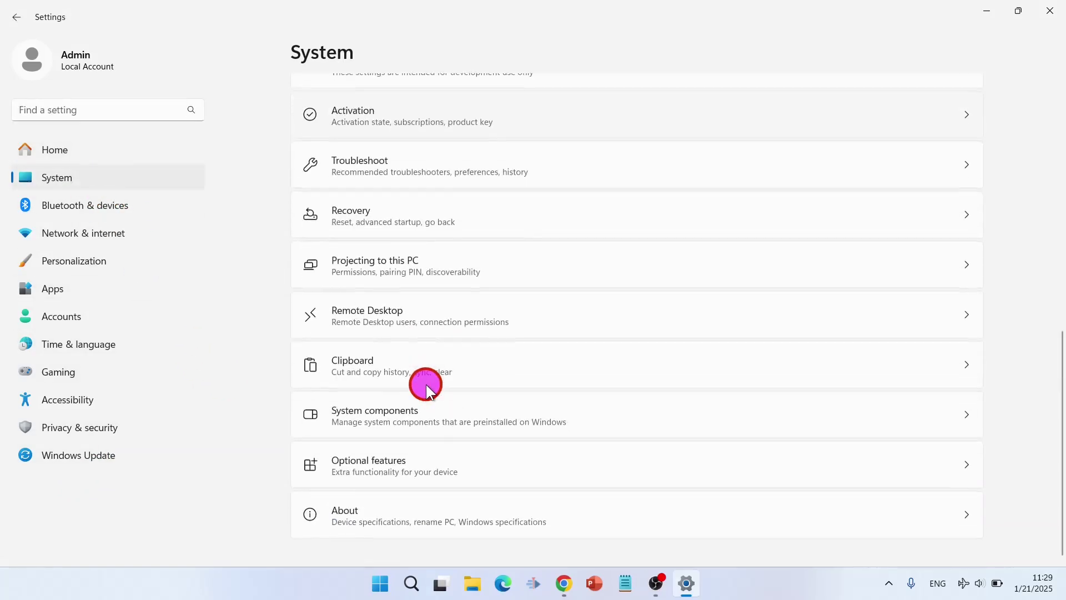
pyautogui.click(358, 522)
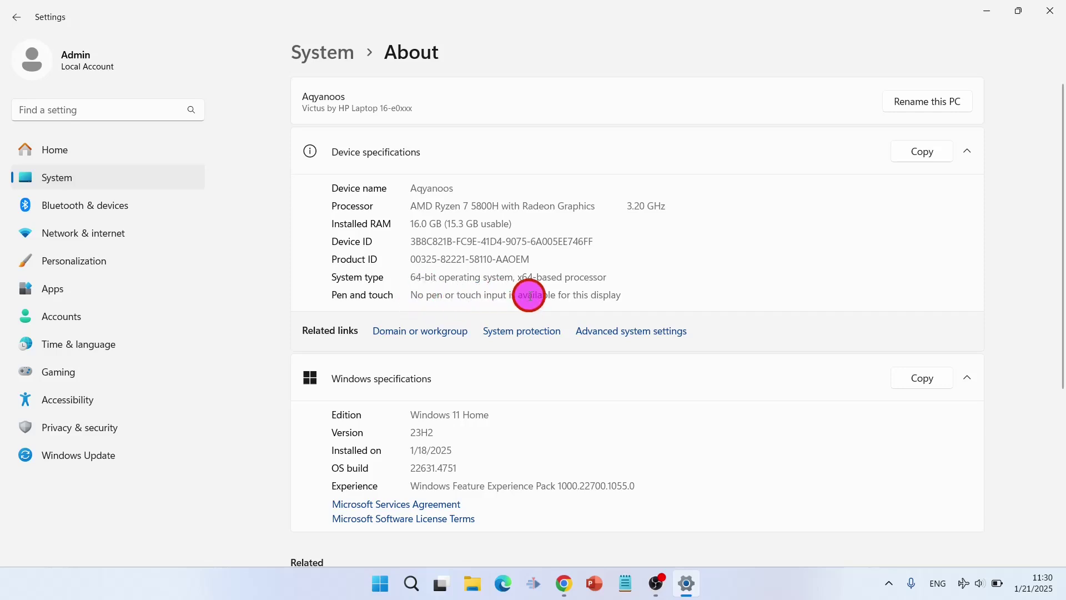
# - Download the Windows x64 installer node-v22.13.0-x64.msi and show Chrome's recent downloads
pyautogui.click(1055, 22)
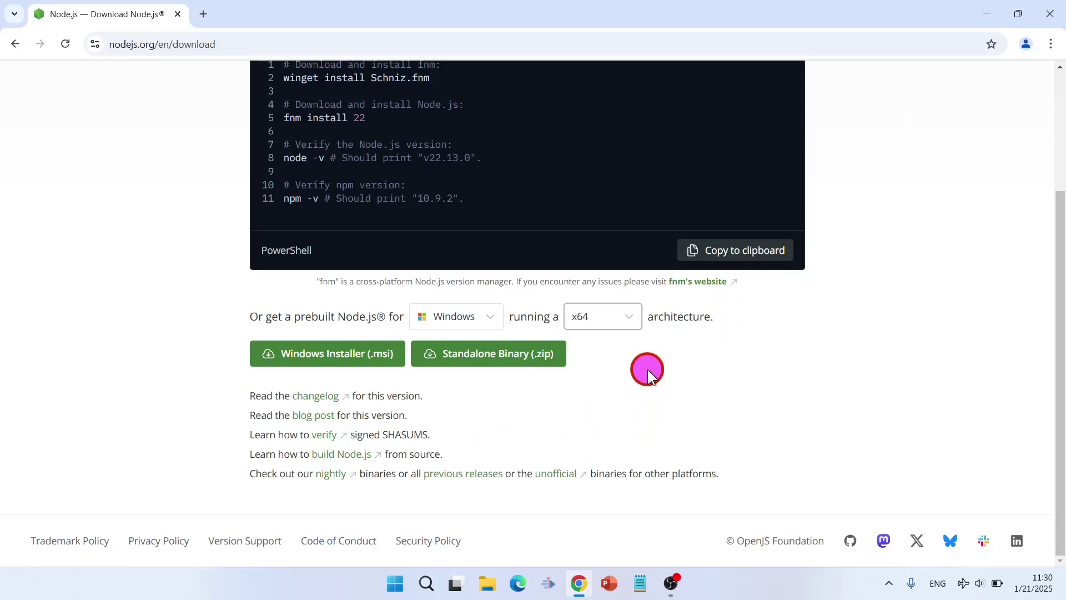
pyautogui.click(628, 325)
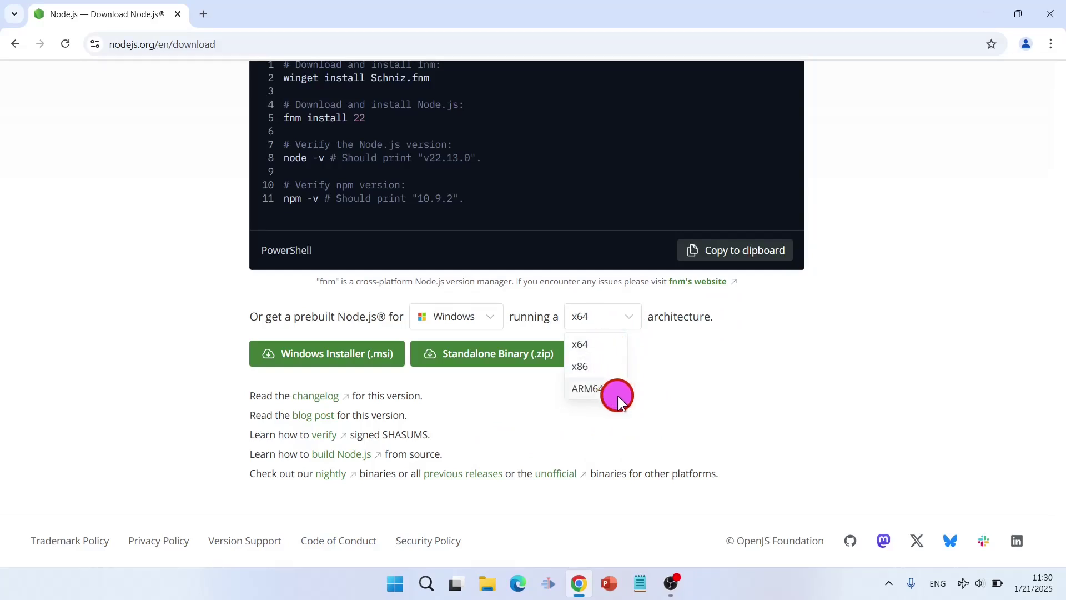
pyautogui.click(605, 317)
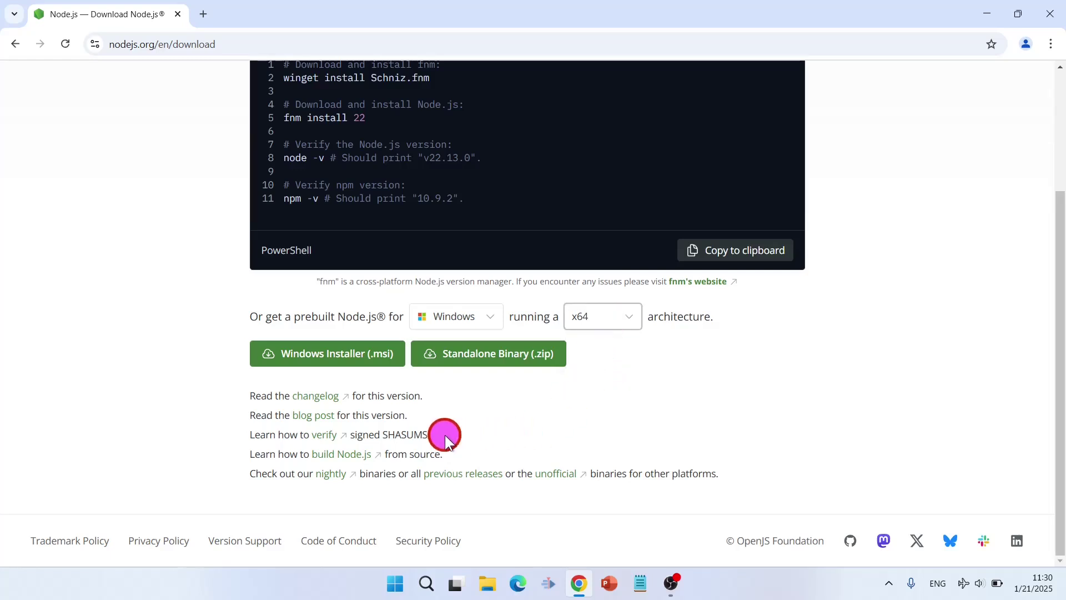
pyautogui.click(321, 360)
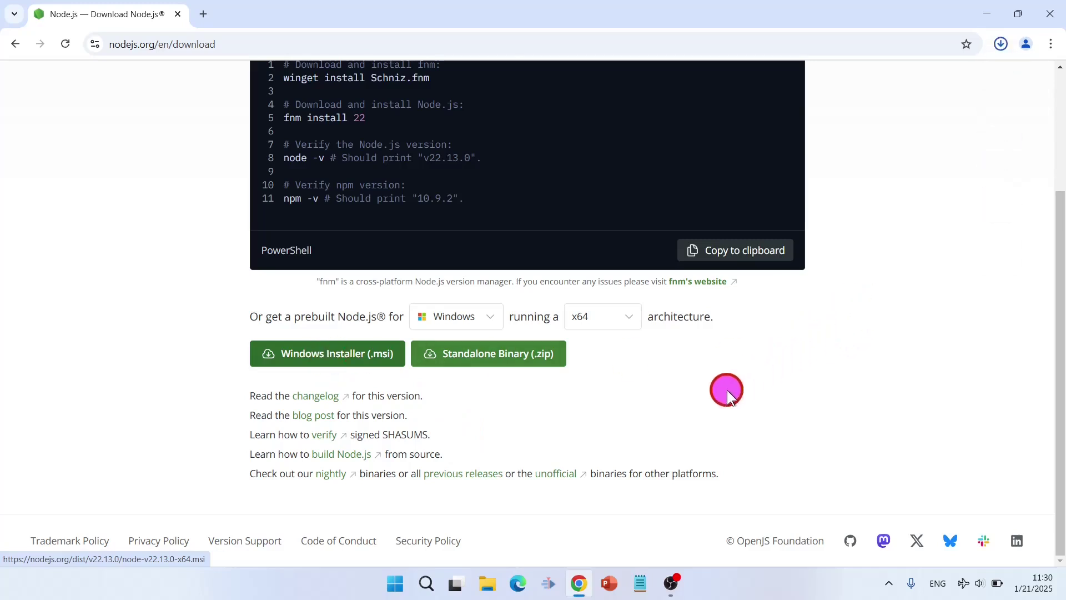
pyautogui.click(1000, 48)
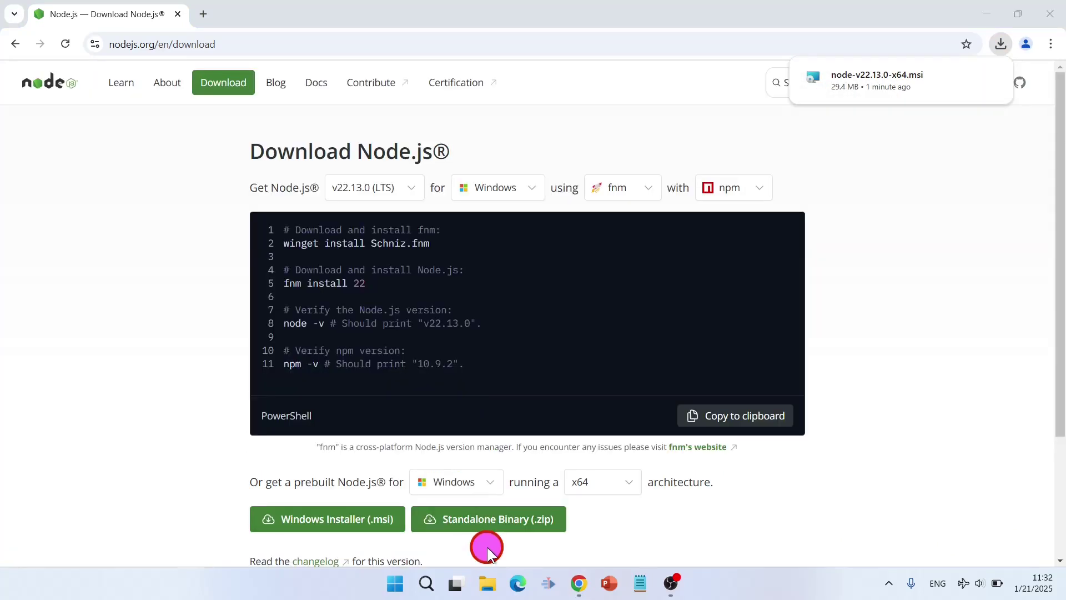
# - Show the Downloads folder in File Explorer, close Chrome, and centre the Explorer window
pyautogui.click(490, 585)
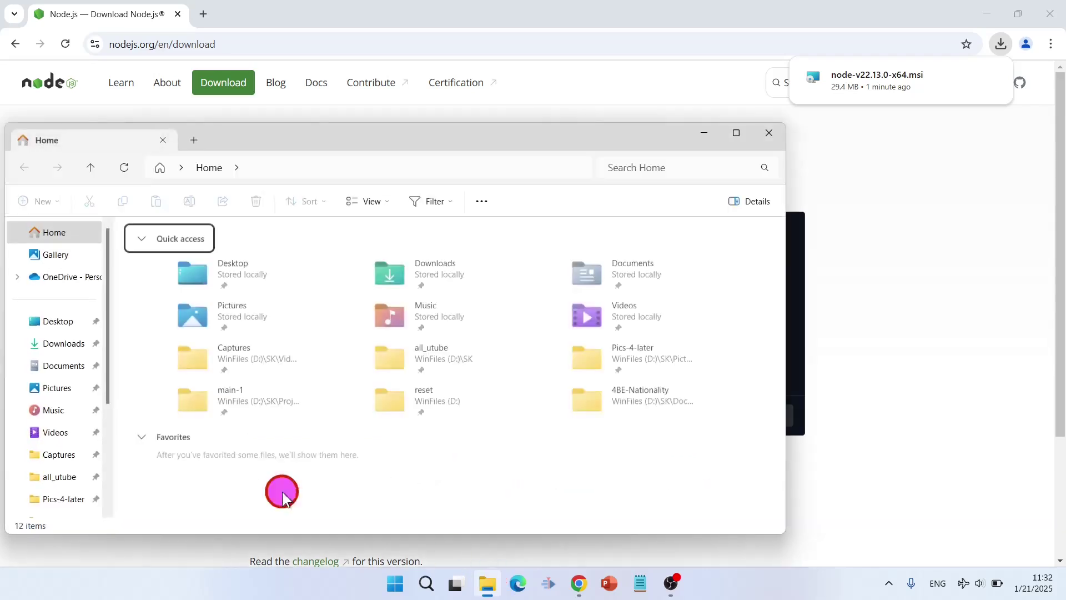
pyautogui.click(65, 345)
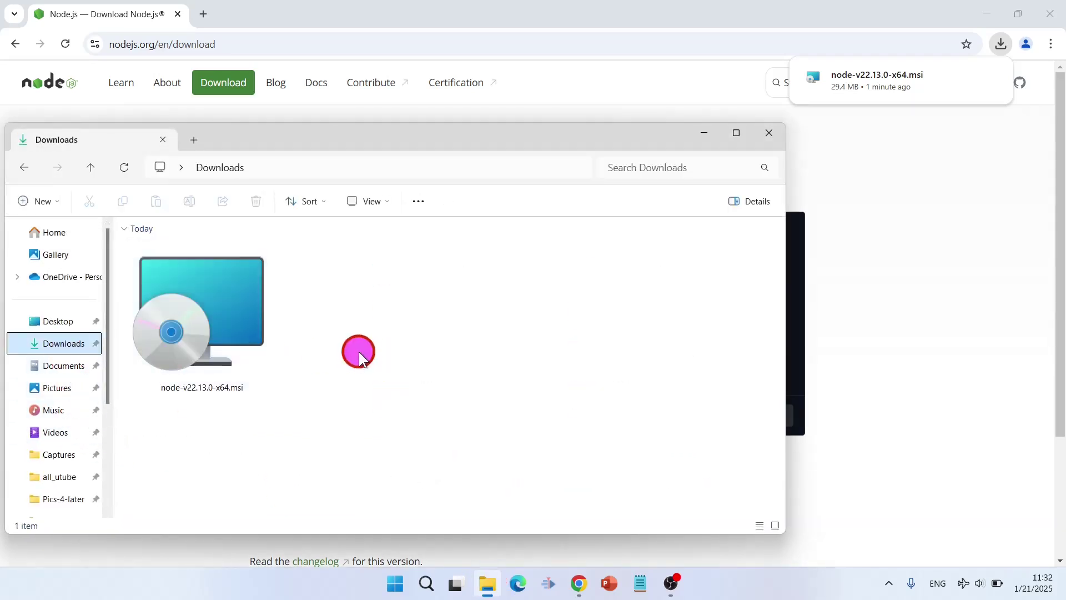
pyautogui.moveTo(605, 146)
pyautogui.mouseDown()
pyautogui.moveTo(585, 137)
pyautogui.moveTo(597, 135)
pyautogui.mouseUp()
pyautogui.click(876, 14)
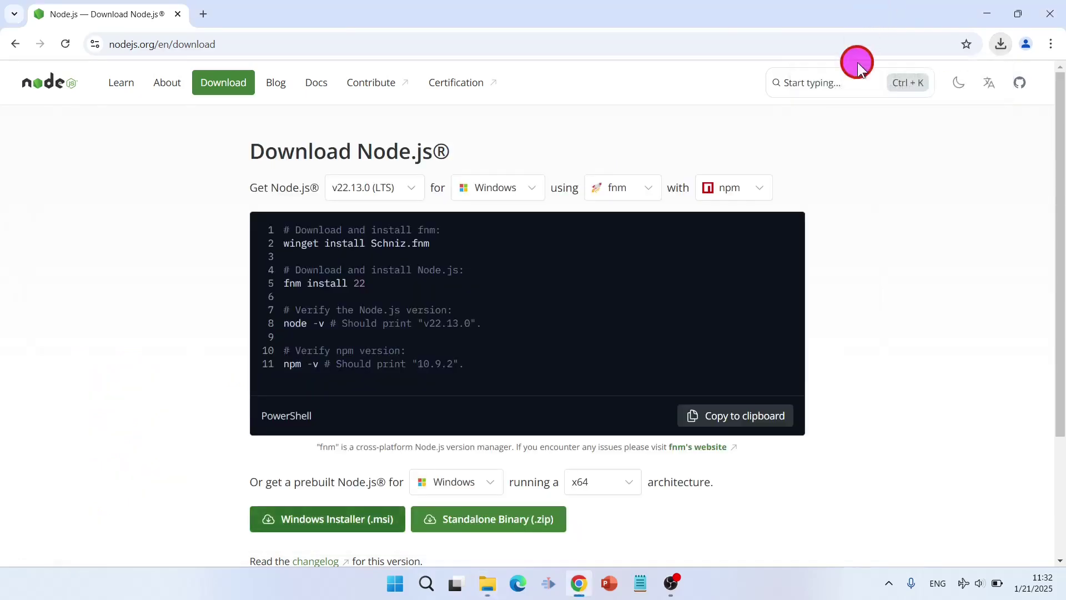
pyautogui.click(1058, 17)
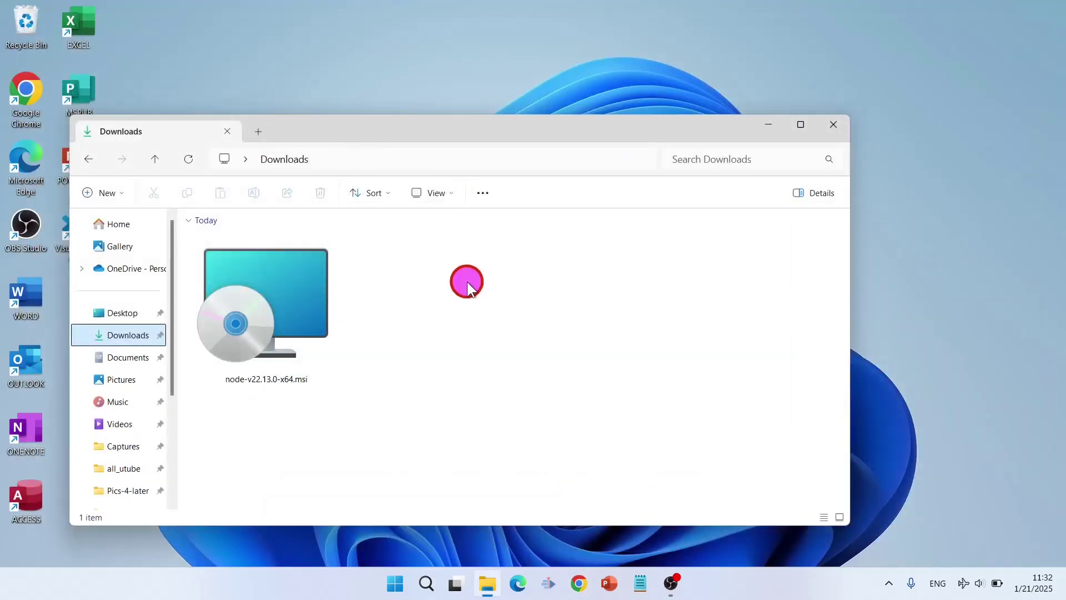
pyautogui.moveTo(365, 131); pyautogui.dragTo(506, 89)
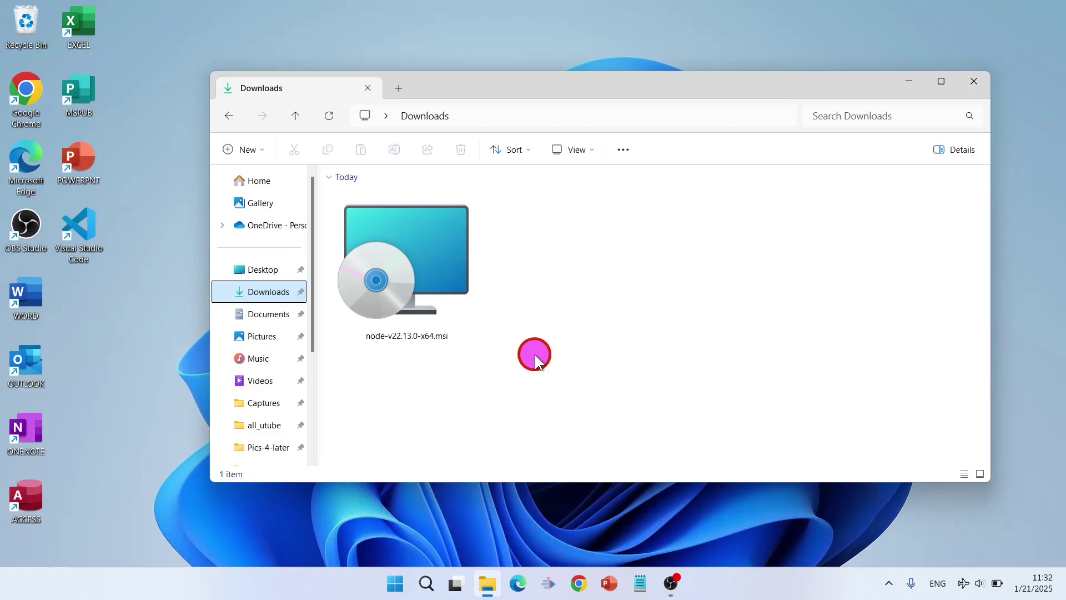
# - Launch node-v22.13.0-x64.msi and get past the Welcome and accepted license pages
pyautogui.doubleClick(407, 273)
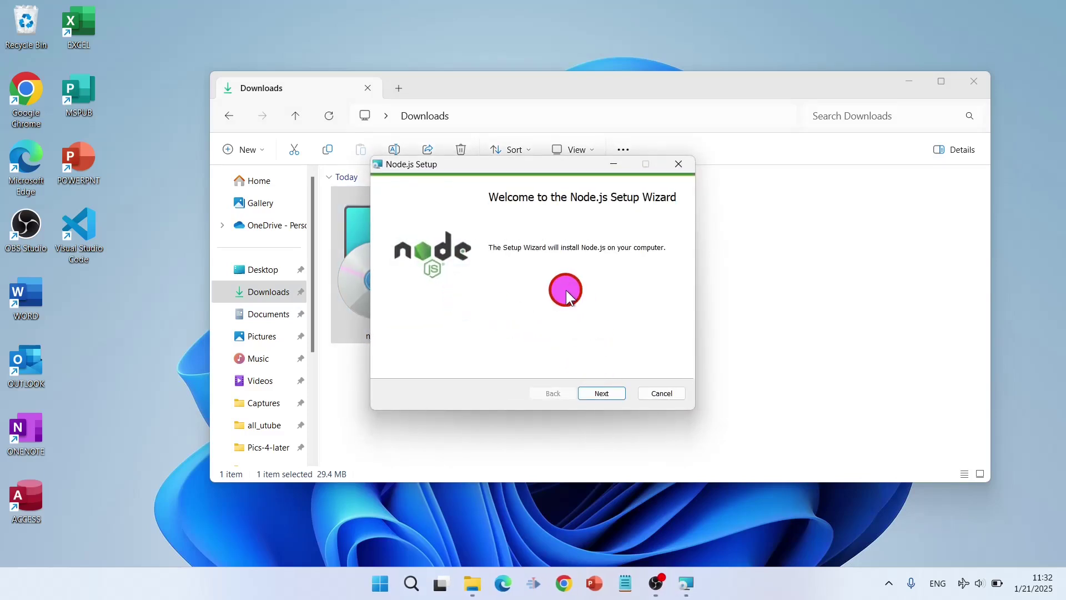
pyautogui.click(609, 396)
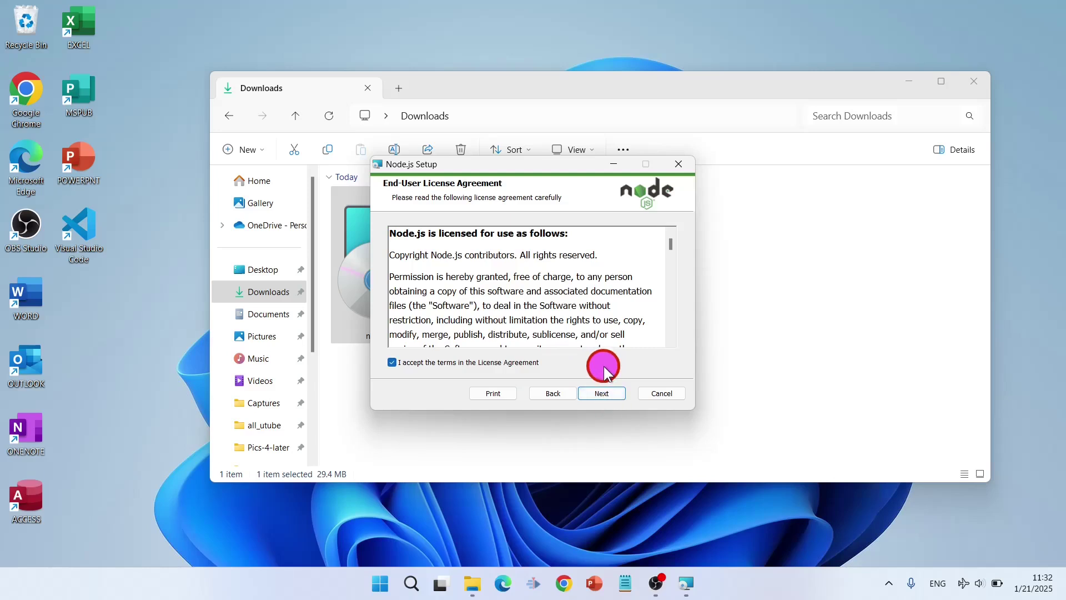
pyautogui.click(613, 396)
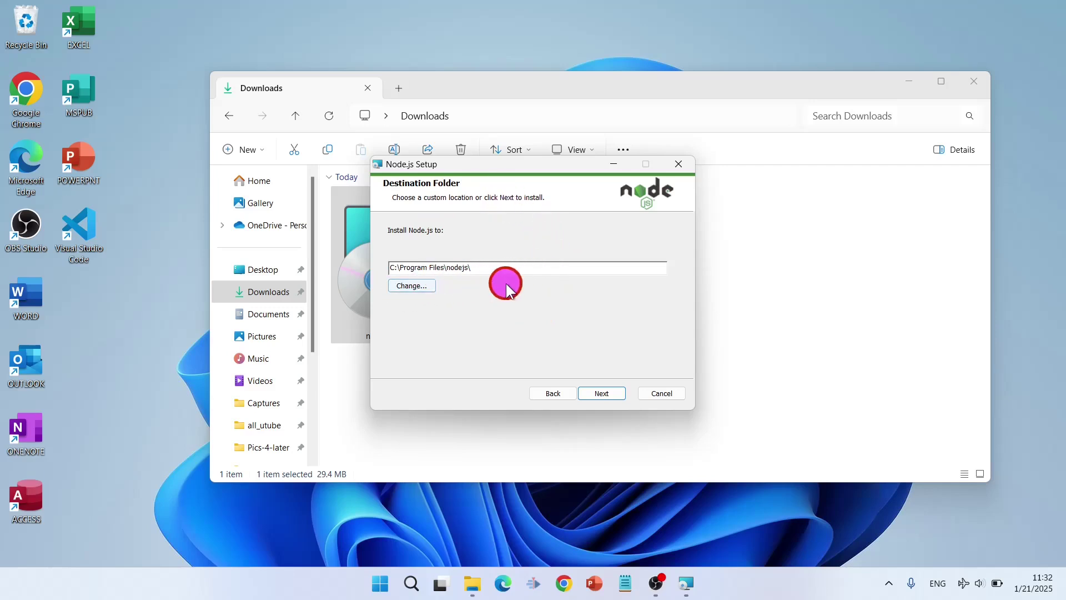
# - Keep the default C:\Program Files\nodejs\ folder and leave all Custom Setup features, including Add to PATH, unchanged
pyautogui.click(608, 395)
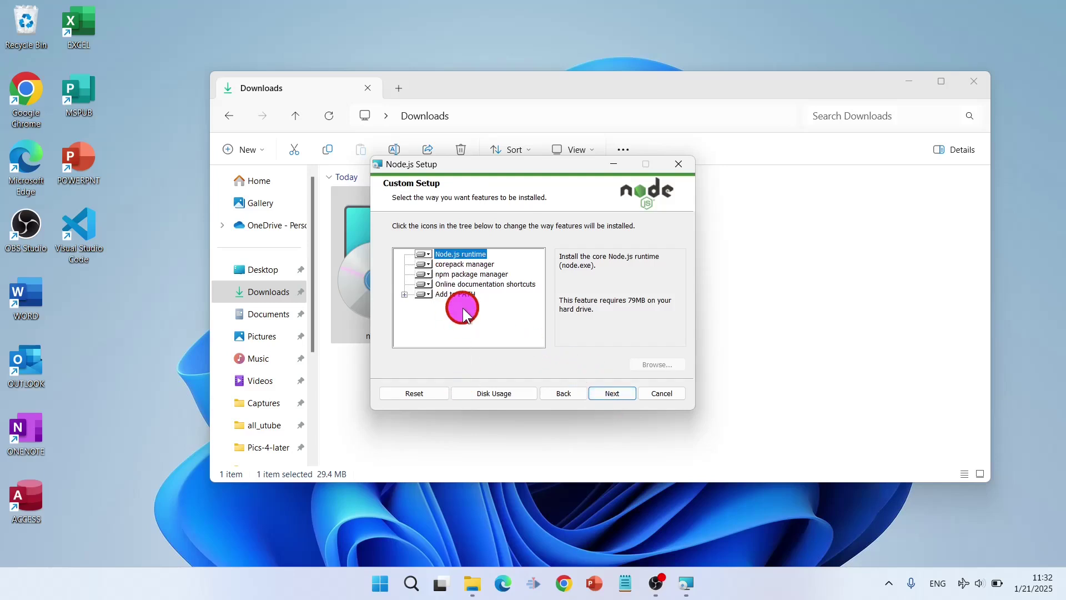
pyautogui.click(435, 274)
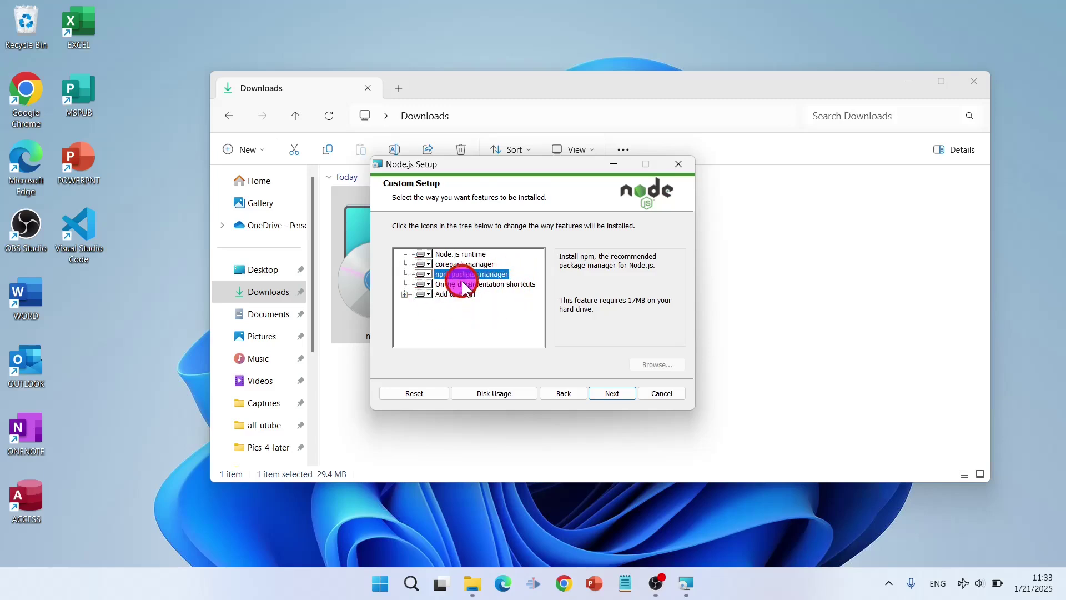
pyautogui.click(423, 295)
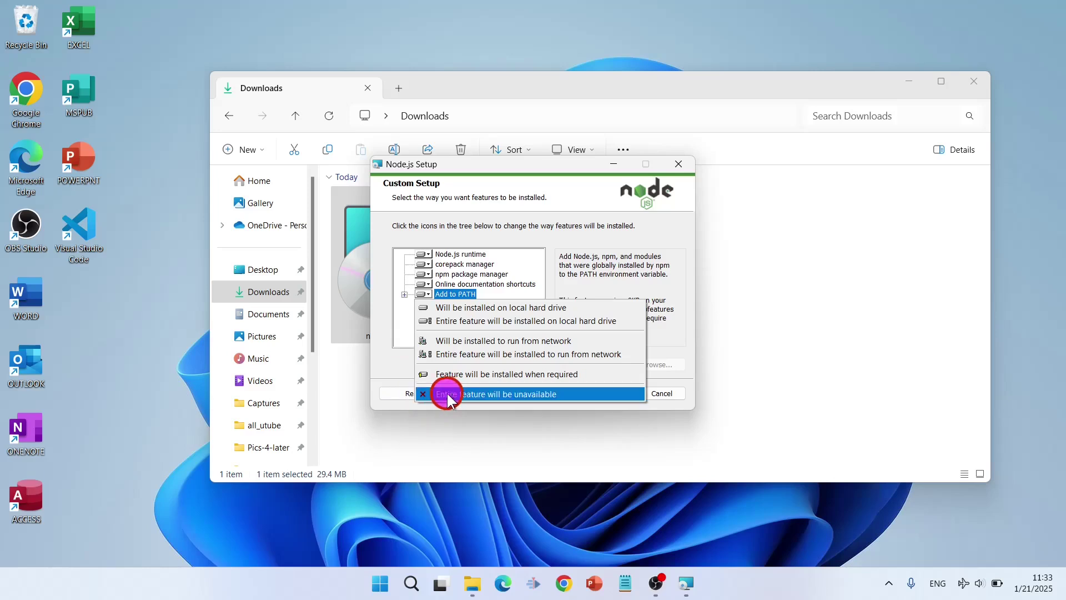
pyautogui.click(394, 349)
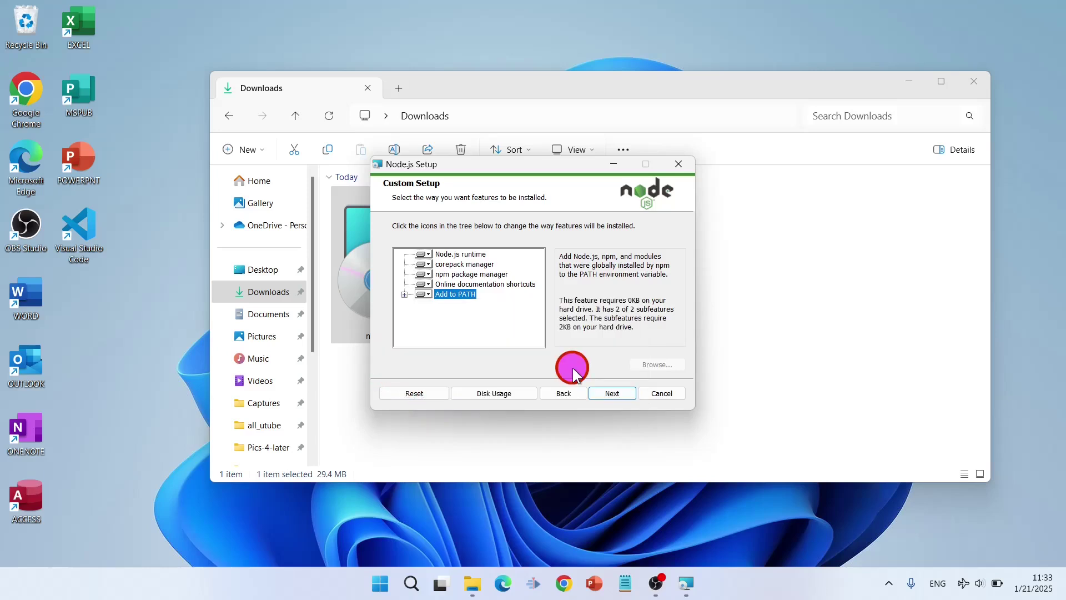
pyautogui.click(622, 395)
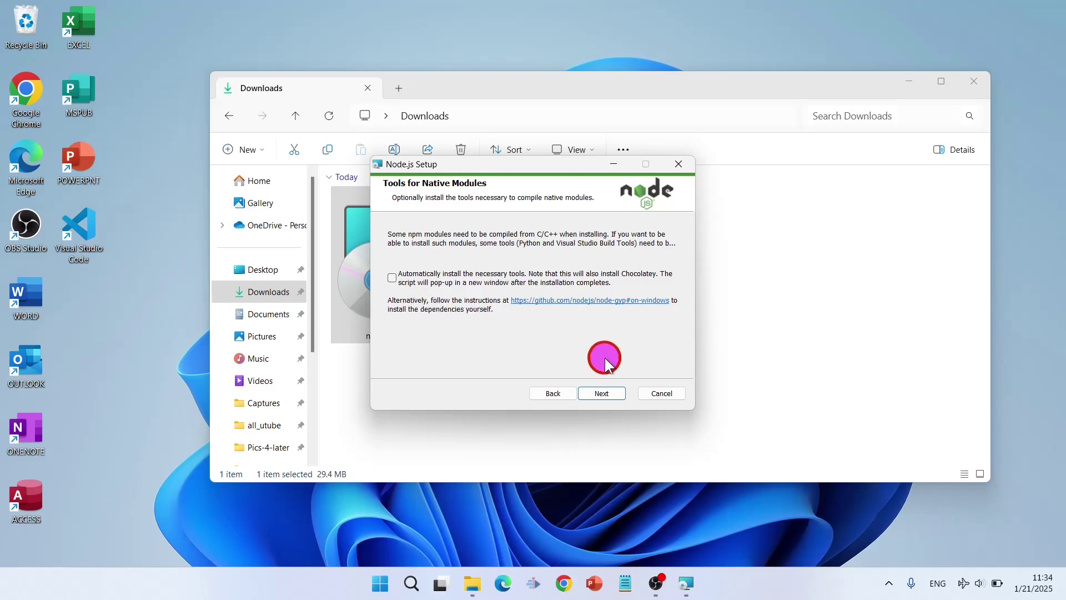
# - Install Node.js, approve the UAC prompt, finish the wizard, and close the Downloads window
pyautogui.click(599, 393)
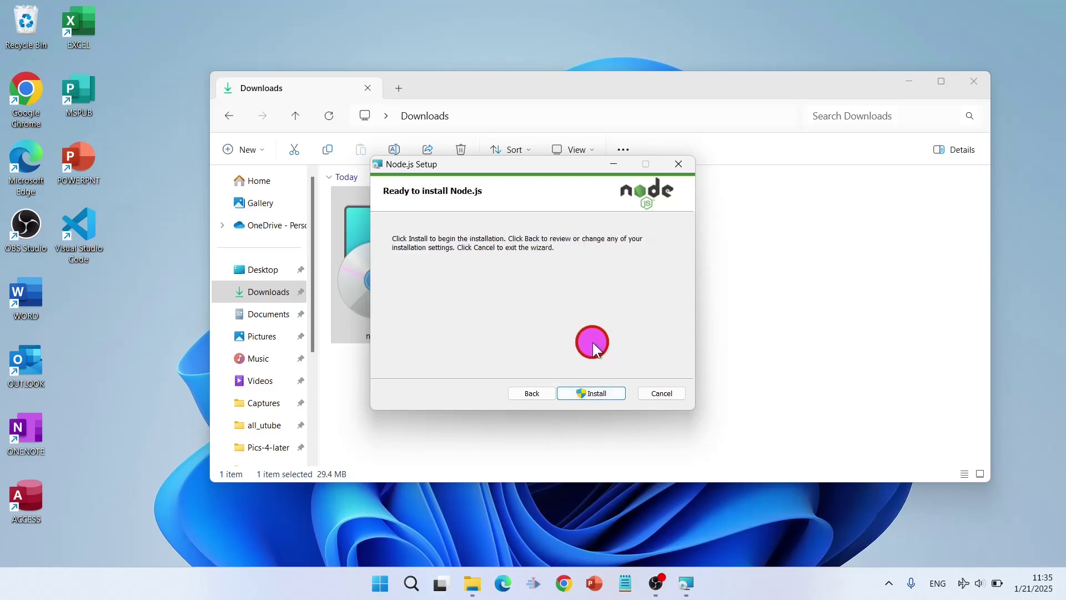
pyautogui.click(603, 395)
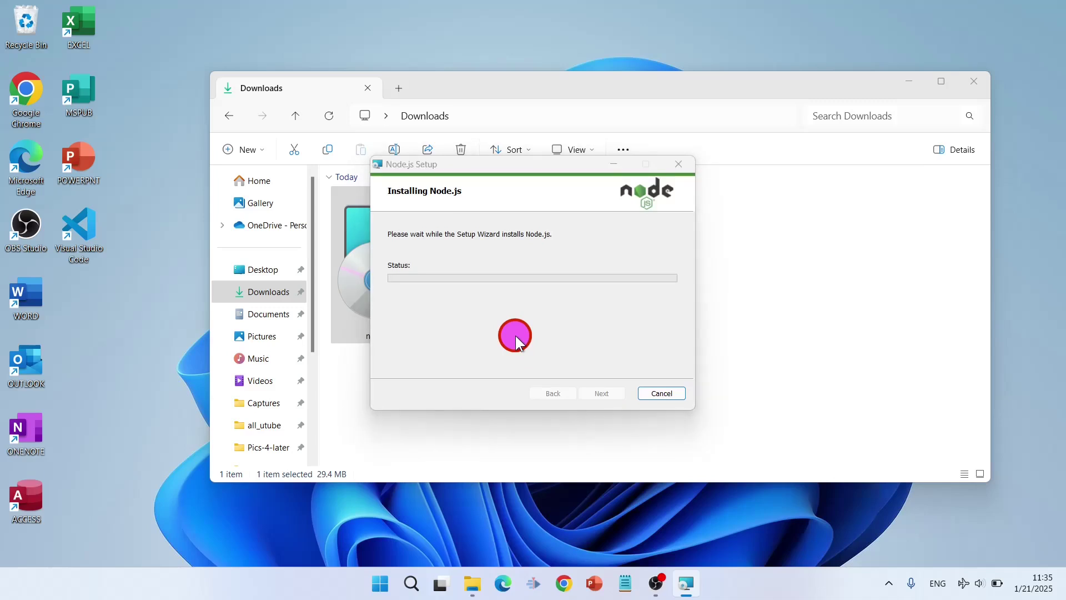
pyautogui.click(552, 435)
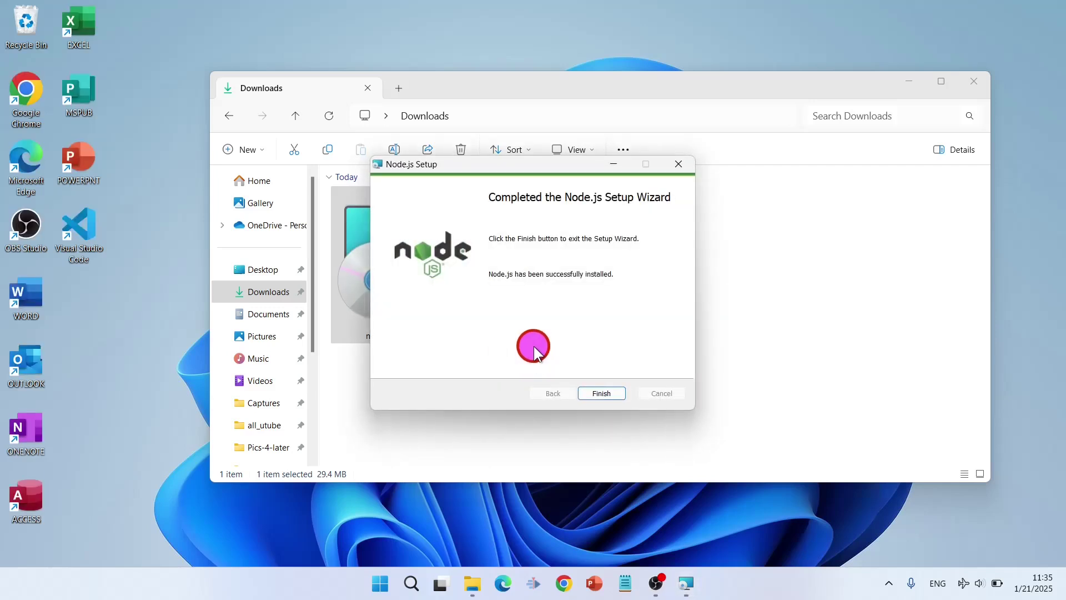
pyautogui.click(604, 395)
pyautogui.click(983, 82)
# - Open a PowerShell terminal in the Desktop folder from the desktop context menu
pyautogui.rightClick(467, 251)
pyautogui.click(514, 307)
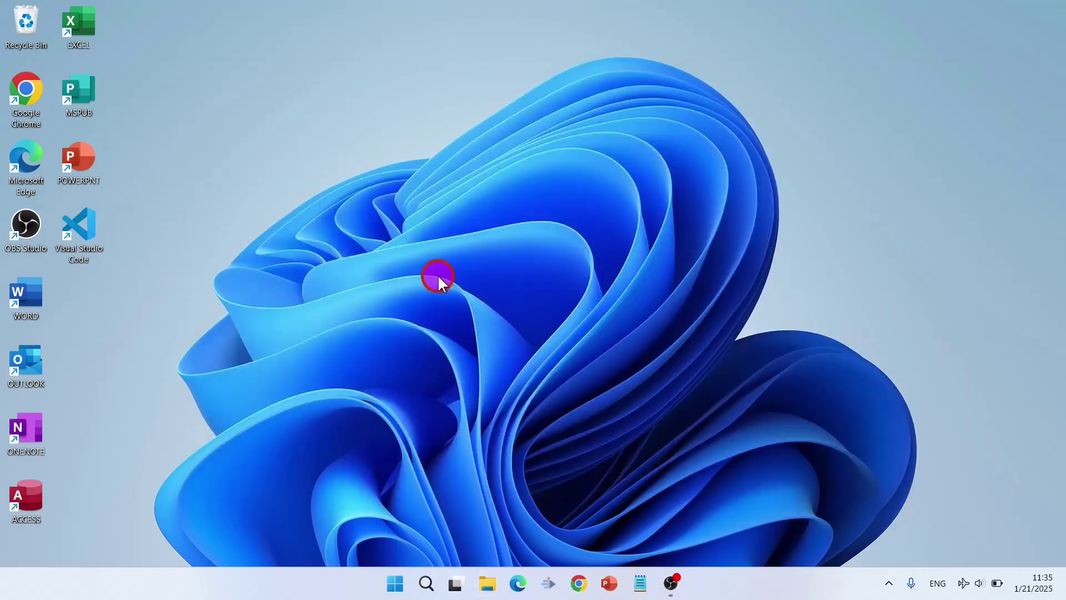
pyautogui.rightClick(439, 250)
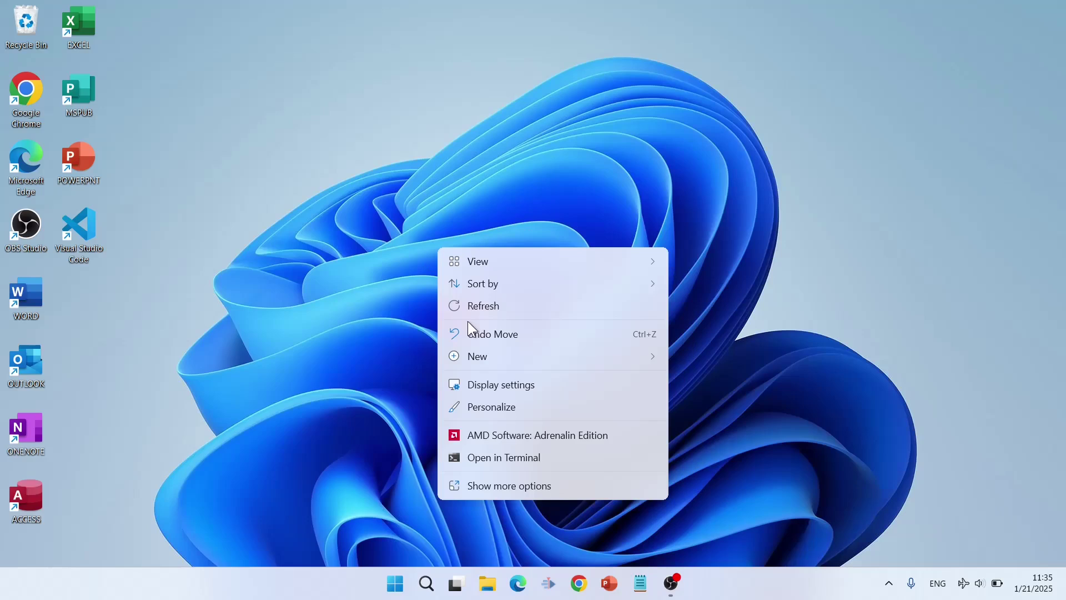
pyautogui.click(491, 463)
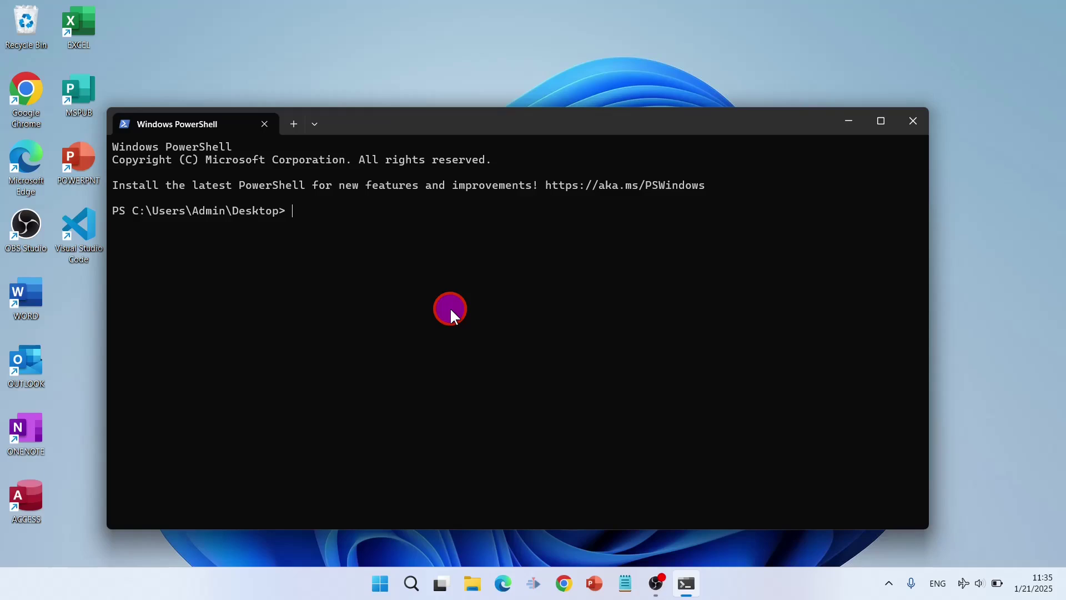
# - Run node --version (v22.13.0), then npm --version and npm, which fail with scripts disabled
pyautogui.write('node --version')
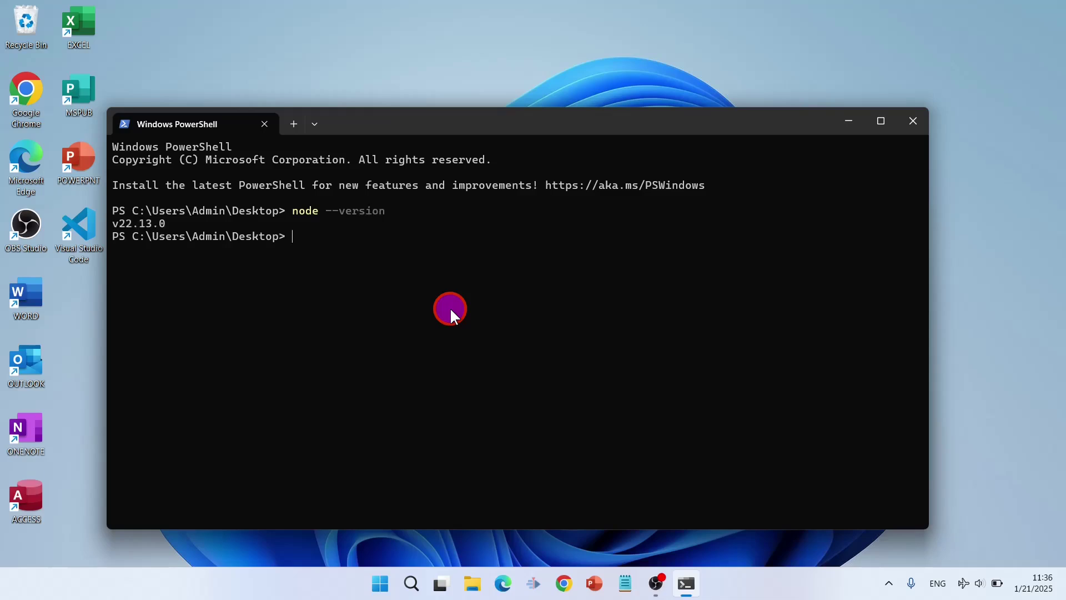
pyautogui.write('npm --version')
pyautogui.press('Return')
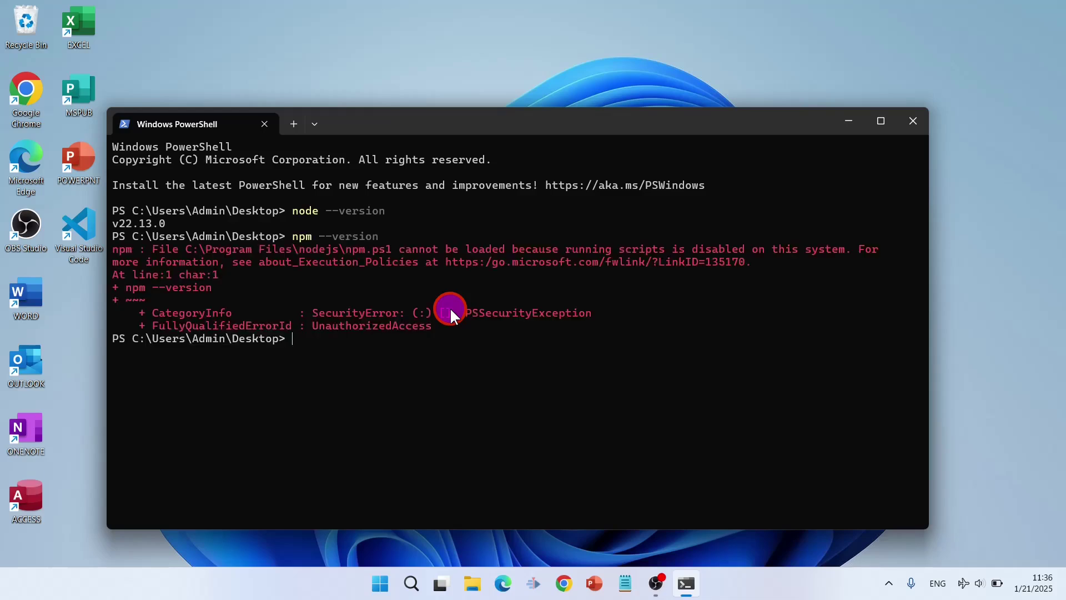
pyautogui.write('npm')
pyautogui.press('Return')
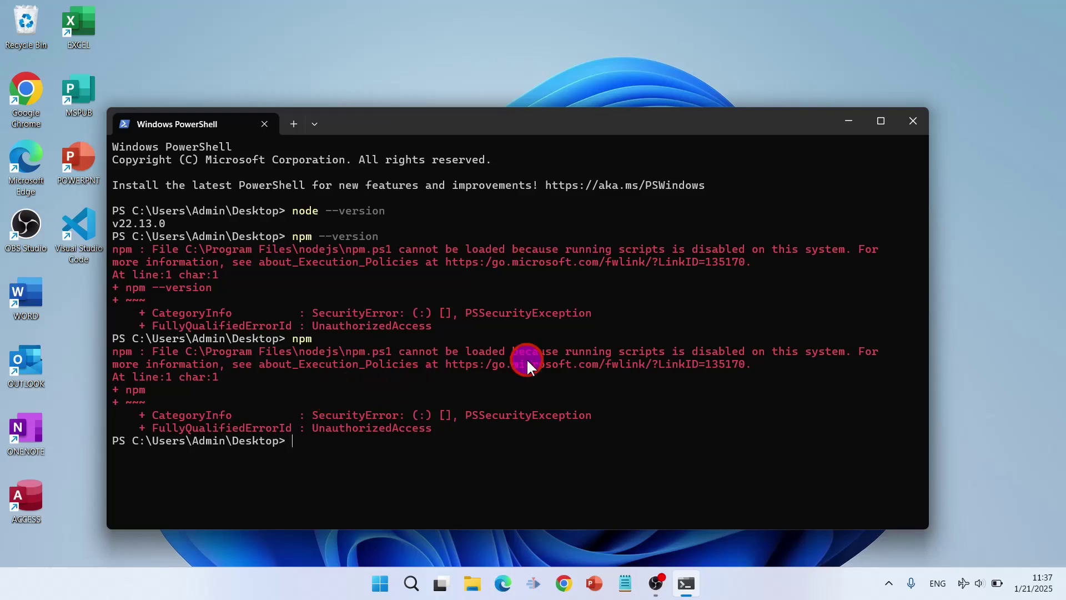
# - Run Set-ExecutionPolicy -ExecutionPolicy RemoteSigned via Tab completion; it fails with access denied
pyautogui.write('set-exe')
pyautogui.press('Tab')
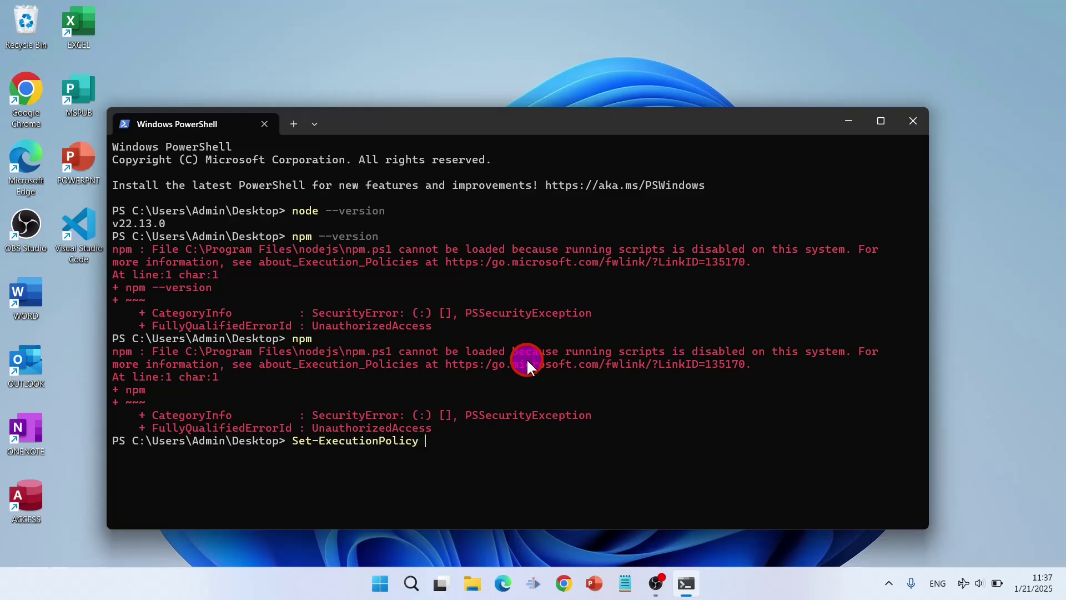
pyautogui.write('-')
pyautogui.press('Tab')
pyautogui.press('Tab')
pyautogui.press('Tab')
pyautogui.press('Tab')
pyautogui.press('Tab')
pyautogui.press('Tab')
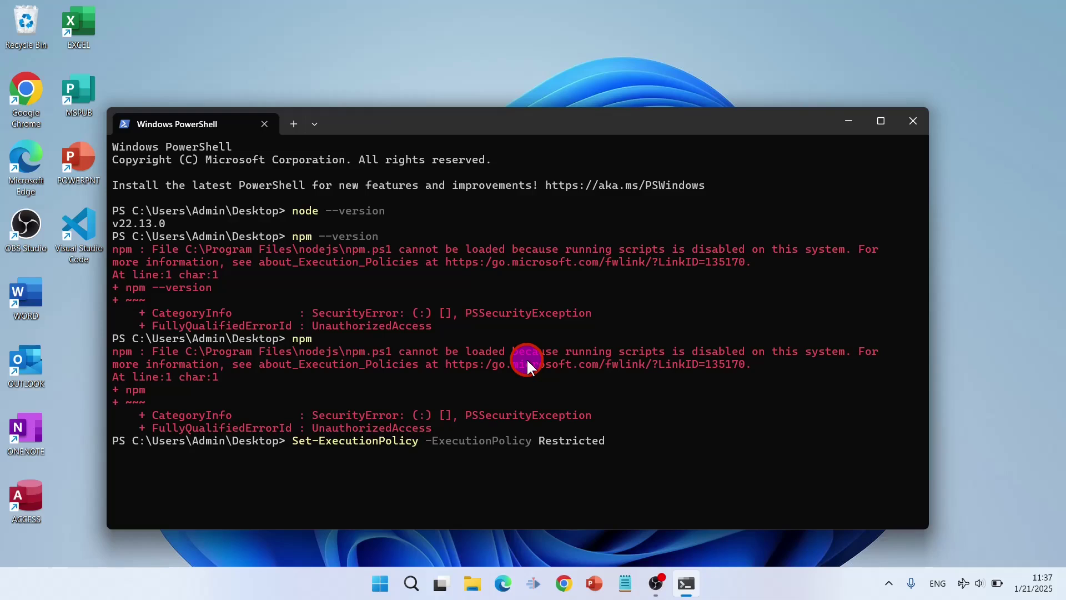
pyautogui.press('Tab')
pyautogui.press('Tab')
pyautogui.press('Tab')
pyautogui.press('Tab')
pyautogui.press('Return')
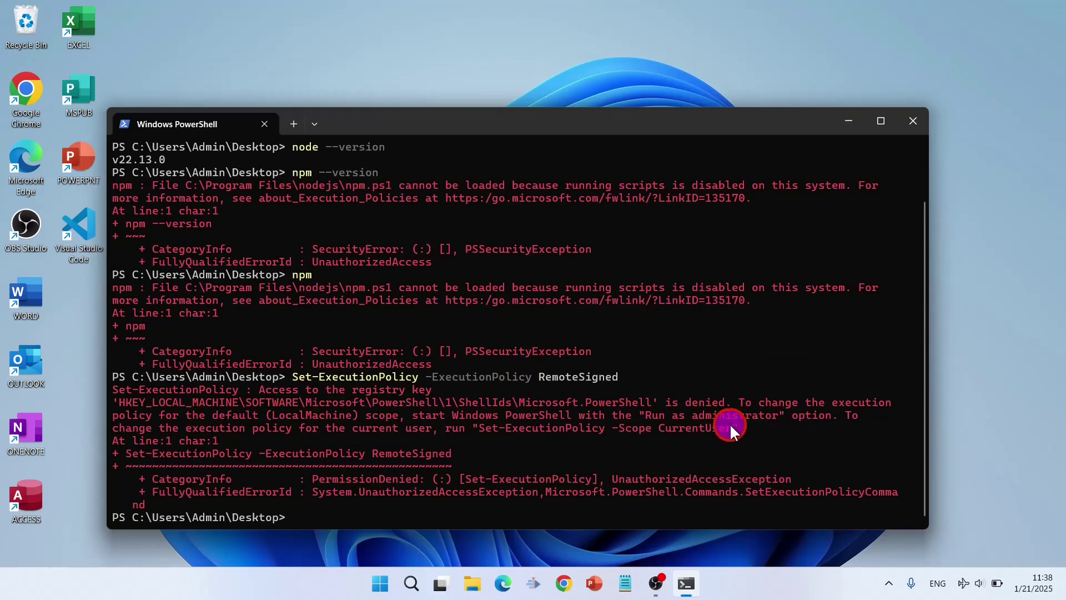
# - Launch Windows PowerShell as administrator from Windows Search
pyautogui.click(411, 583)
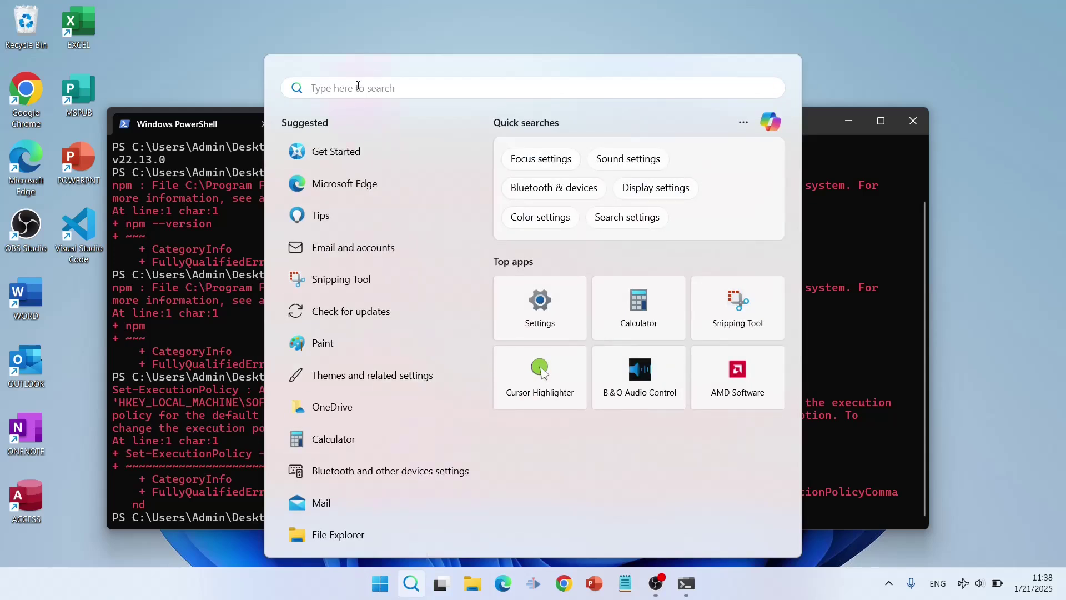
pyautogui.write('po')
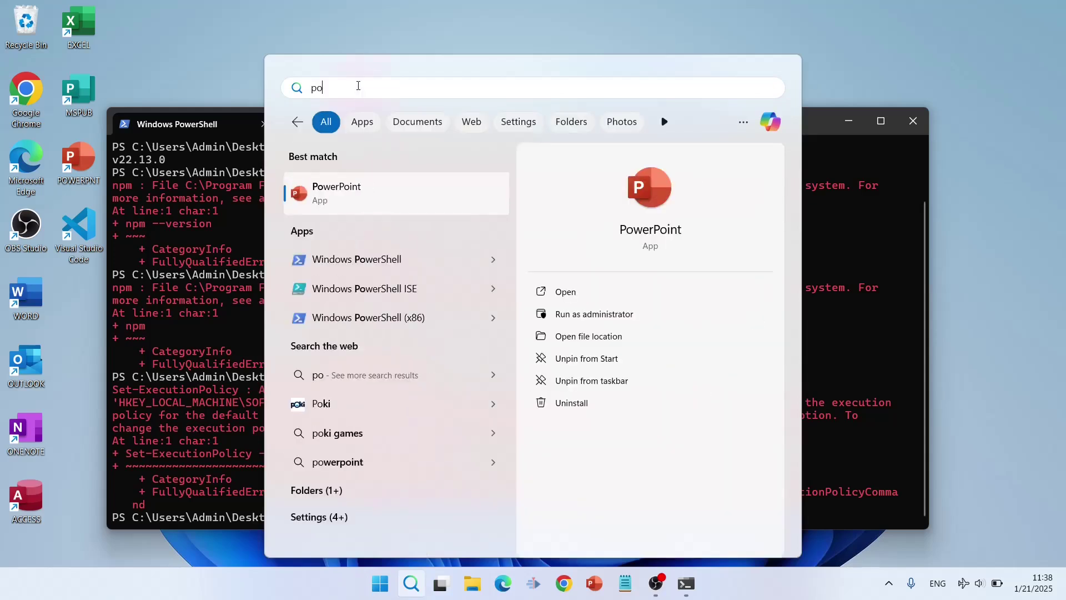
pyautogui.click(493, 259)
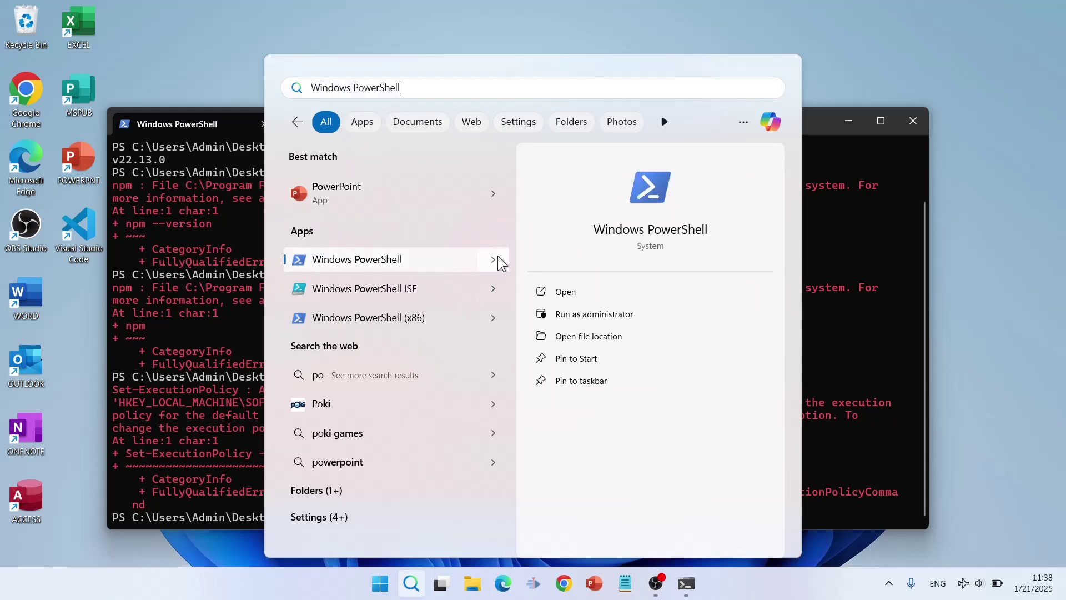
pyautogui.click(602, 318)
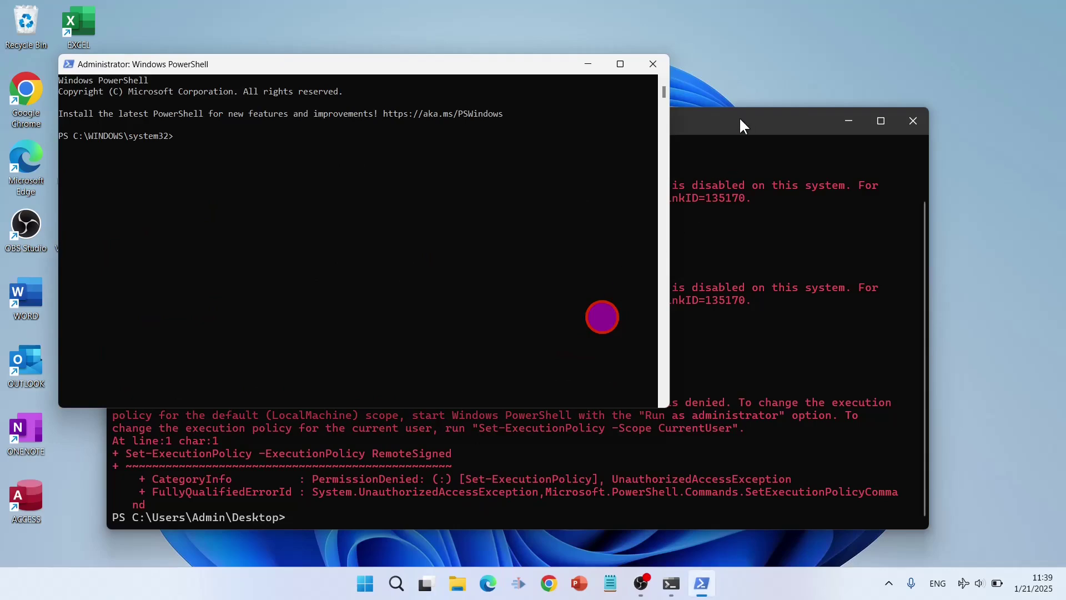
# - Close the old non-administrator PowerShell window and move the administrator window toward the centre
pyautogui.click(740, 120)
pyautogui.click(910, 122)
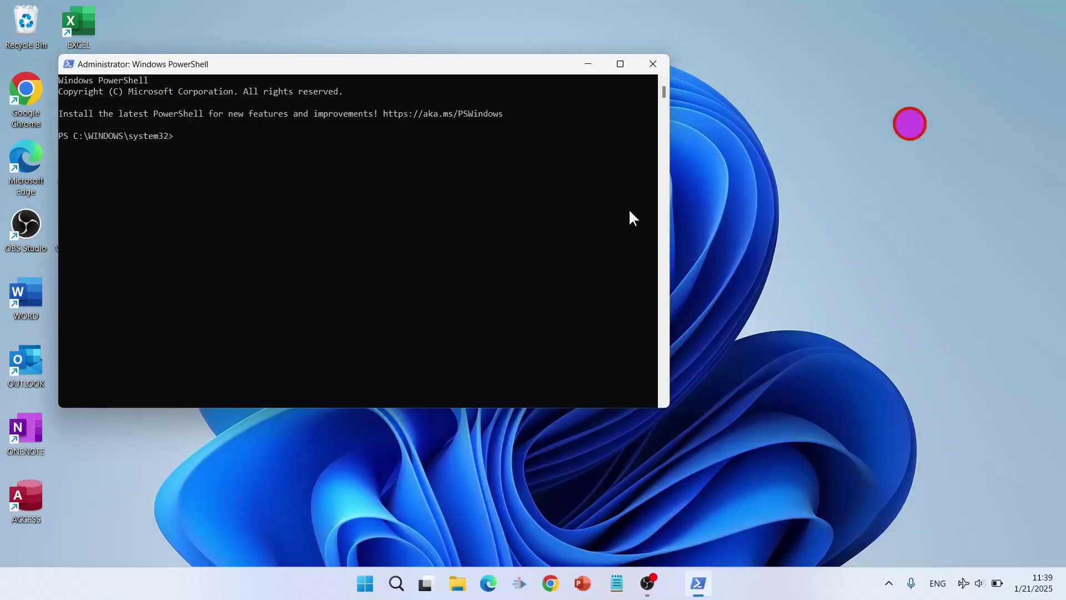
pyautogui.moveTo(342, 65); pyautogui.dragTo(486, 91)
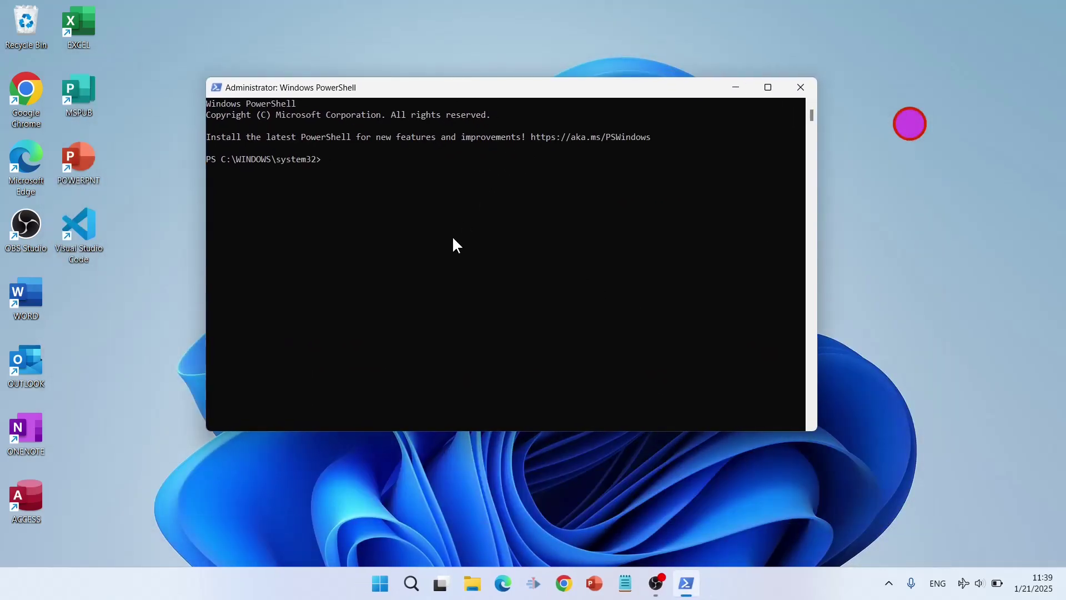
# - Run Set-ExecutionPolicy -ExecutionPolicy RemoteSigned and confirm the change with Y
pyautogui.write('set-exe')
pyautogui.press('Tab')
pyautogui.write('-')
pyautogui.press('Tab')
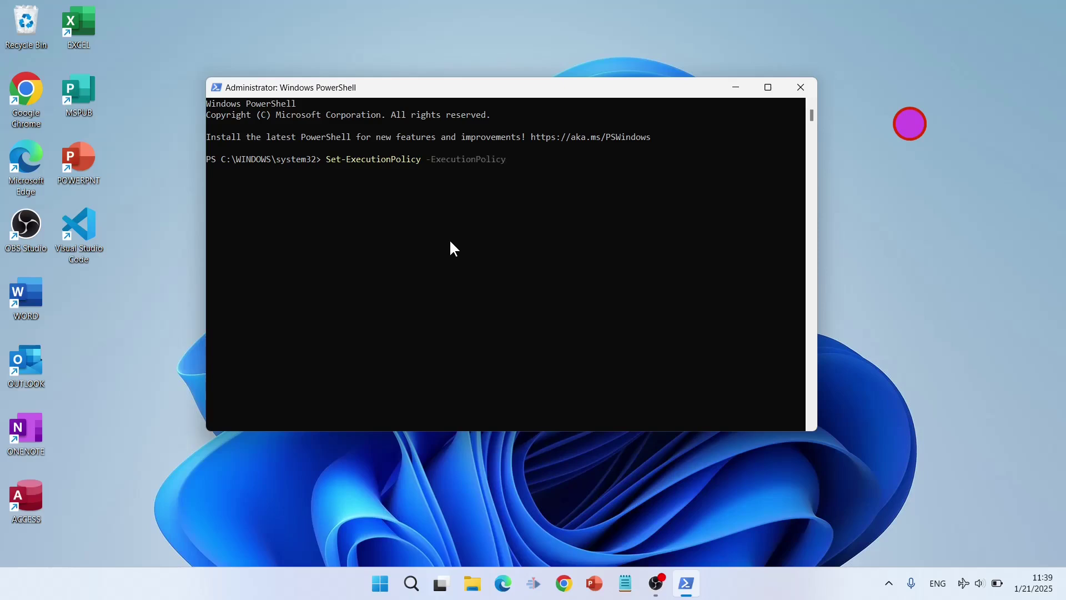
pyautogui.write('Re')
pyautogui.press('Tab')
pyautogui.press('Return')
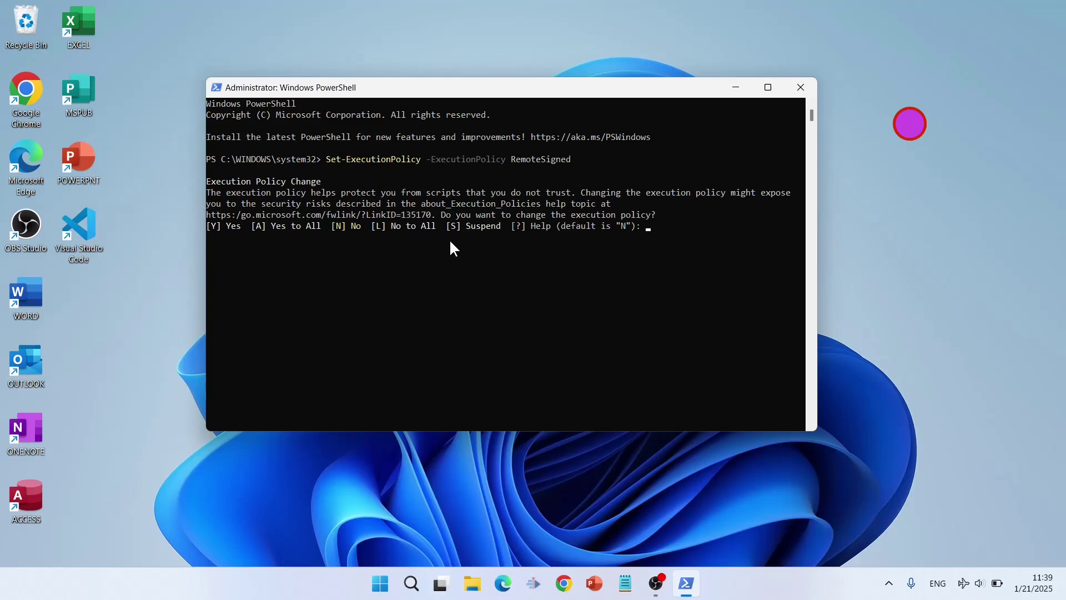
pyautogui.write('Y')
pyautogui.press('Return')
# - Check the versions: npm --version reports 10.9.2 and node --version reports v22.13.0
pyautogui.write('npm')
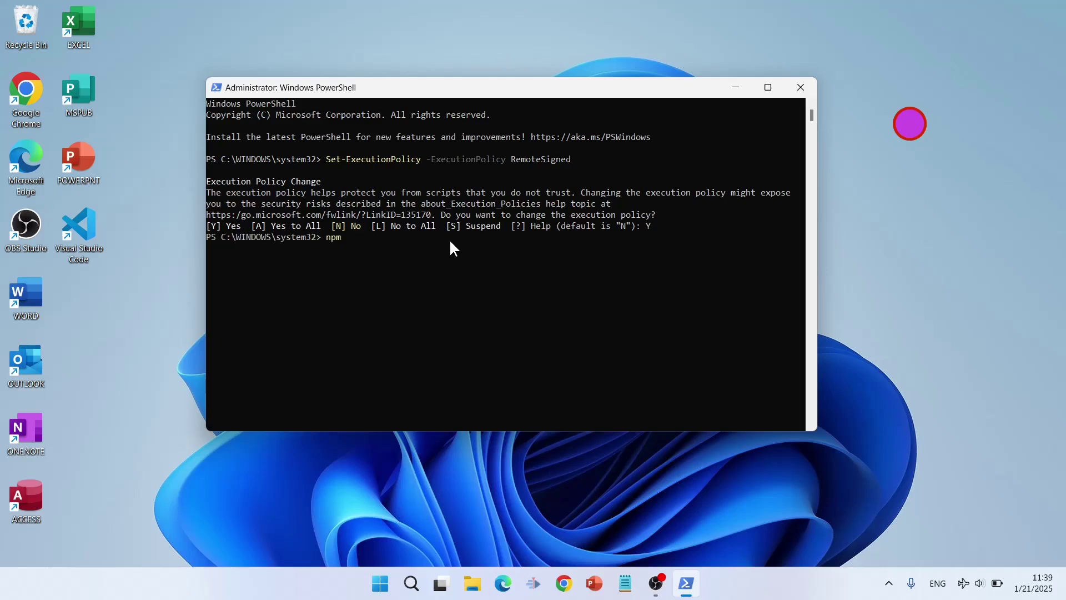
pyautogui.write(' --version')
pyautogui.press('Return')
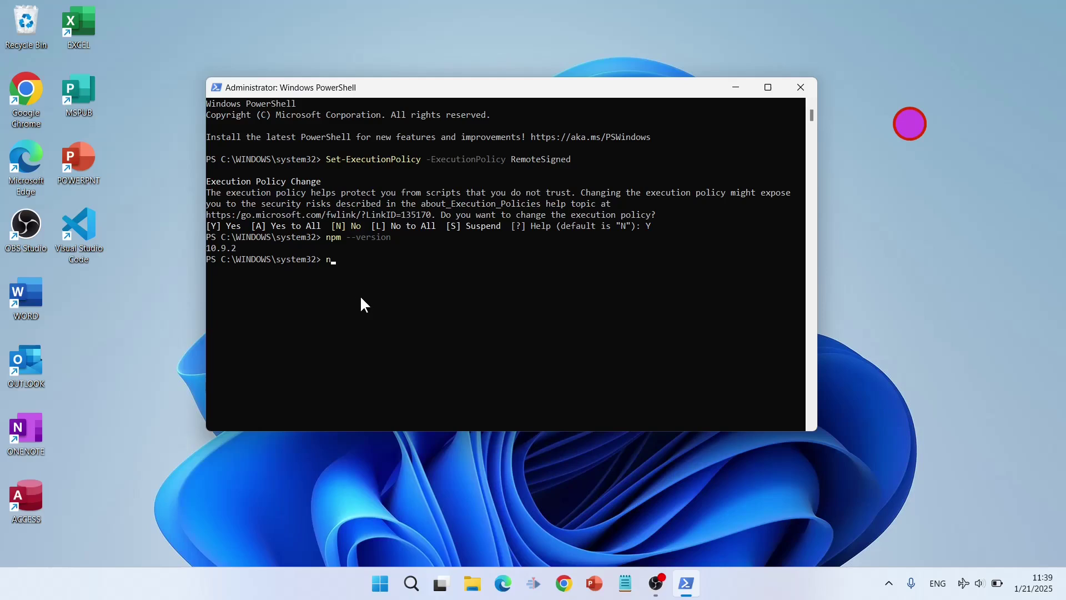
pyautogui.write('noe')
pyautogui.press('BackSpace')
pyautogui.write('de --version')
pyautogui.press('Return')
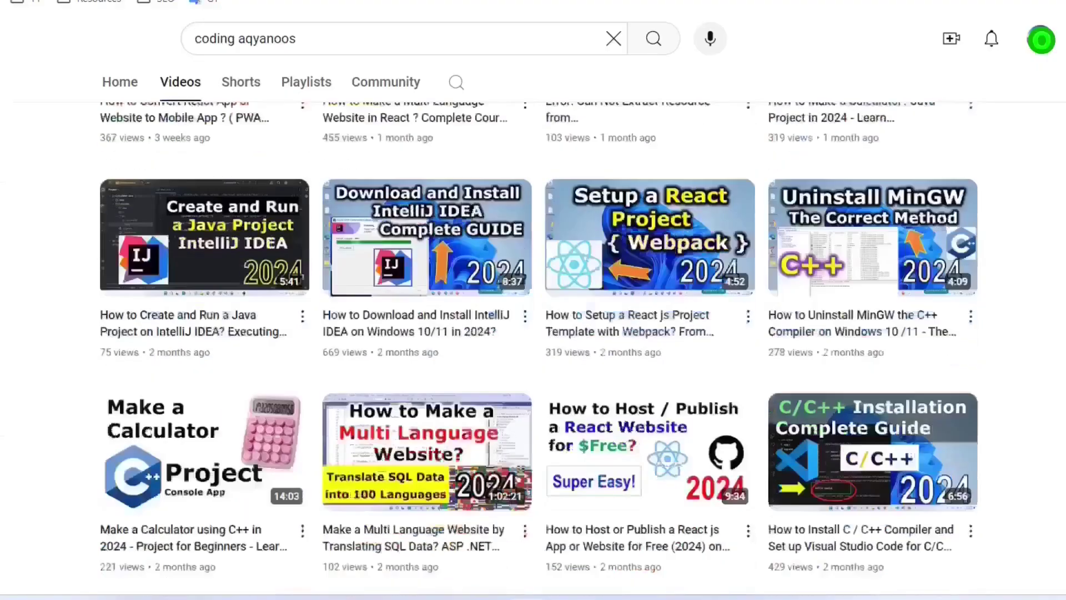
pyautogui.scroll(-3, 533, 333)
pyautogui.scroll(-12, 533, 333)
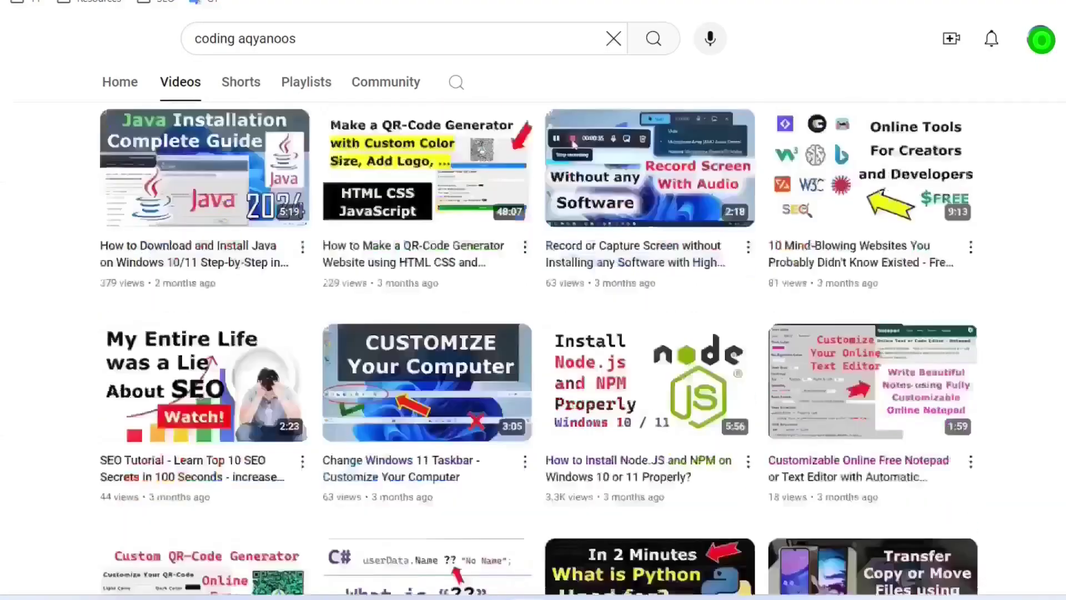
pyautogui.scroll(-13, 534, 333)
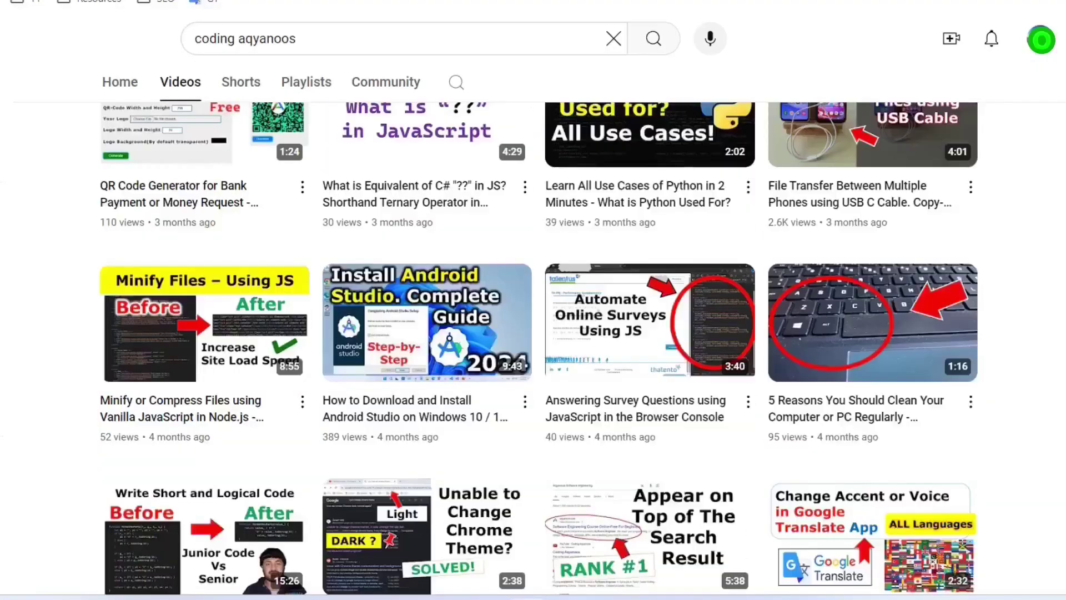
pyautogui.scroll(-13, 533, 333)
pyautogui.scroll(-13, 534, 333)
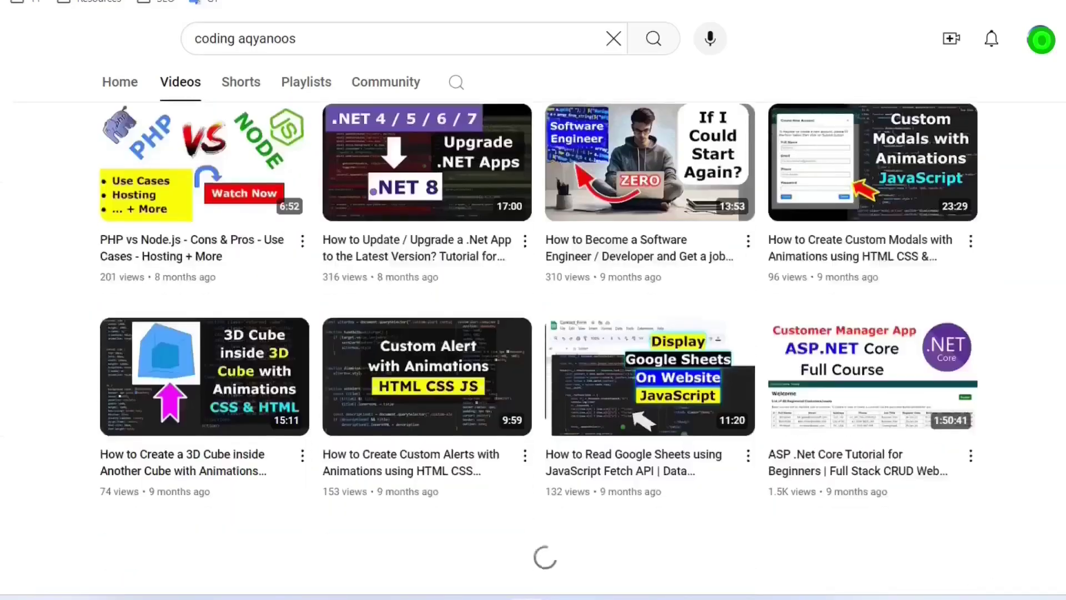
pyautogui.scroll(-14, 533, 333)
pyautogui.scroll(-10, 533, 334)
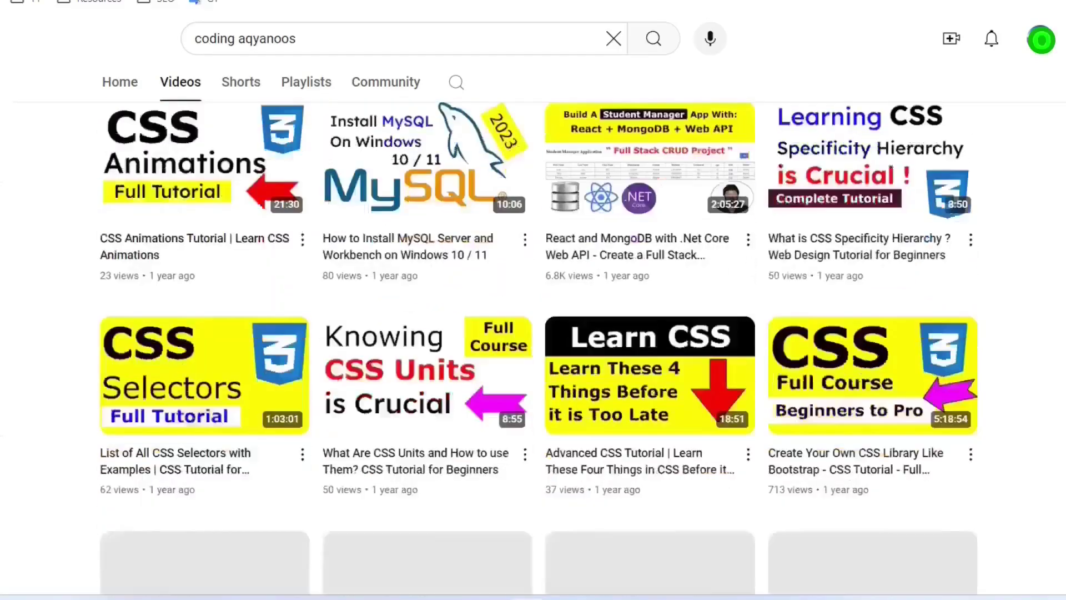
pyautogui.scroll(-13, 533, 333)
pyautogui.scroll(-4, 533, 333)
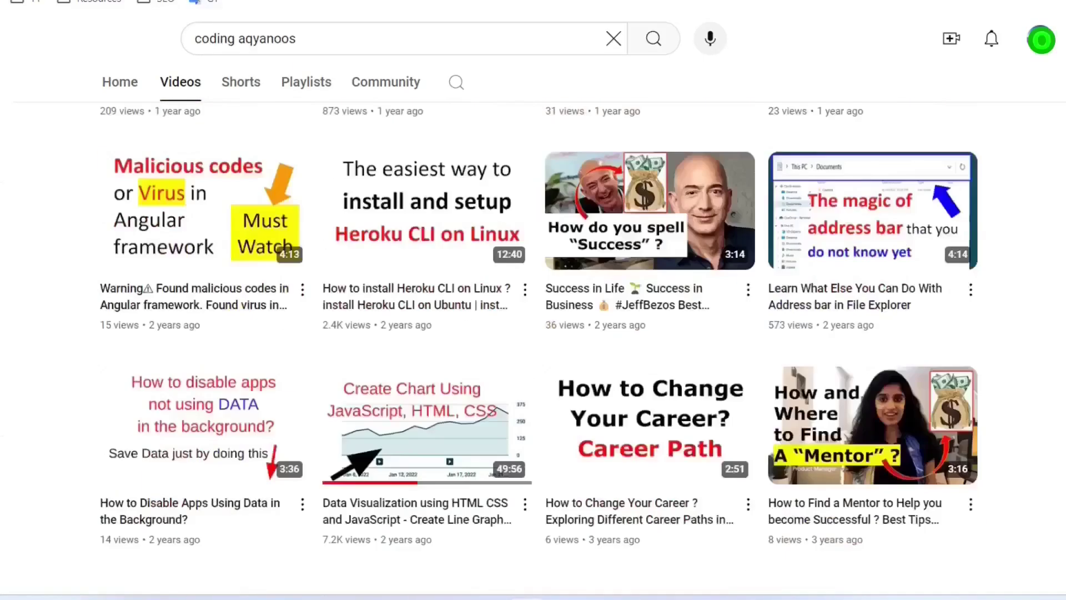